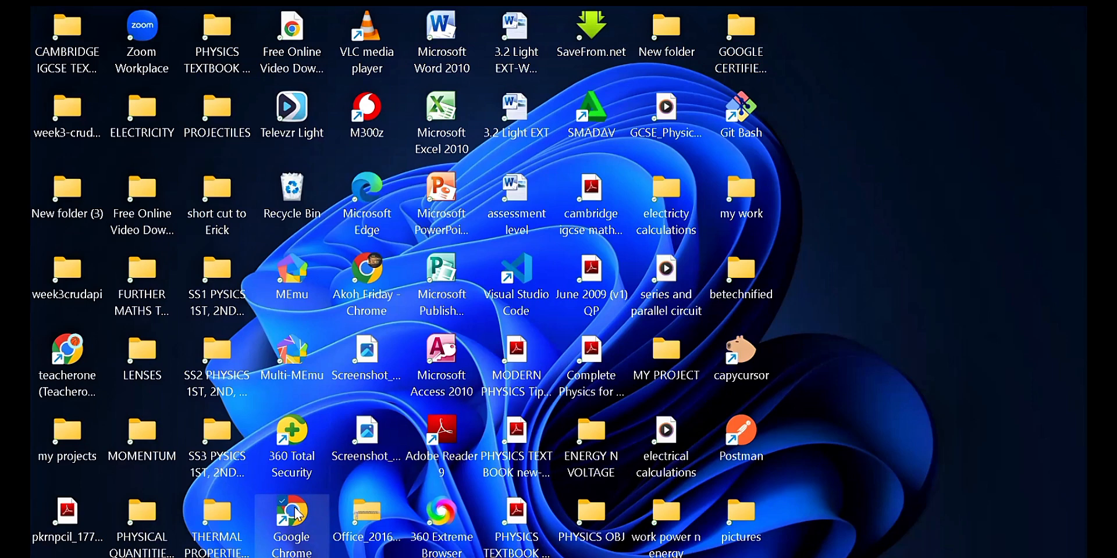
# Launch Google Chrome, open Google Docs from the Google apps and create a blank document.
pyautogui.doubleClick(295, 512)
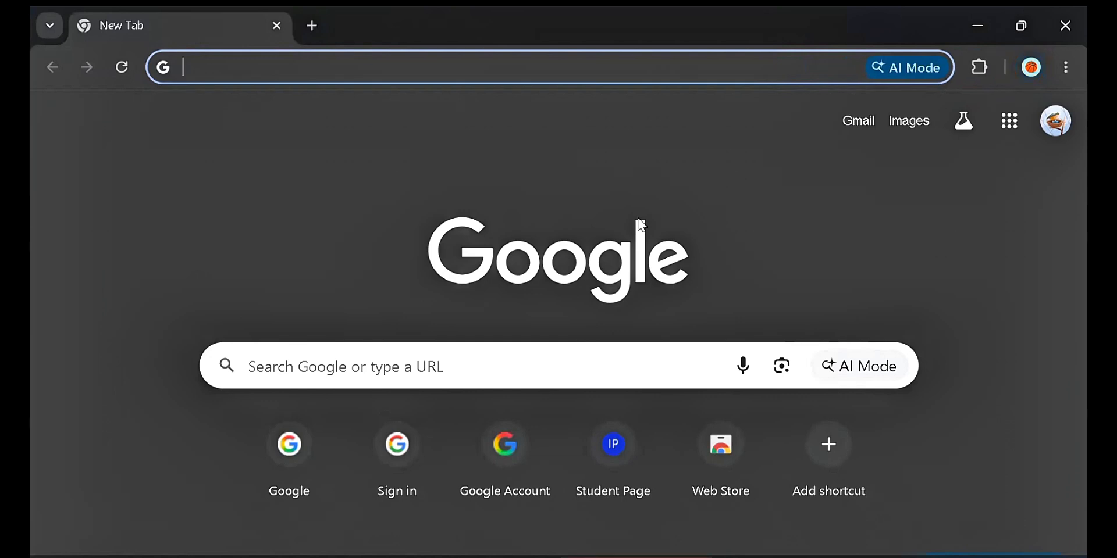
pyautogui.click(1010, 124)
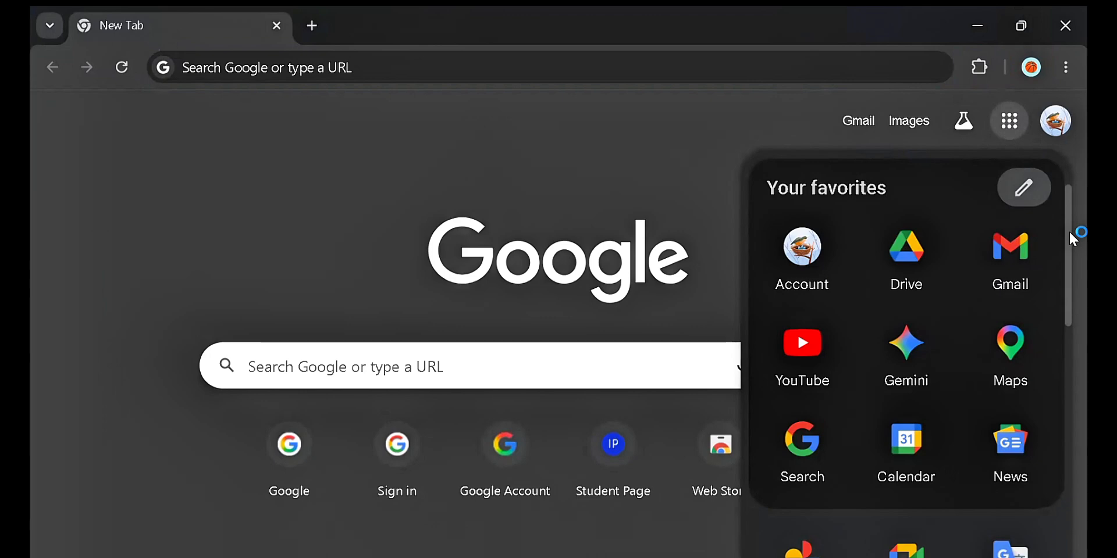
pyautogui.moveTo(1069, 230); pyautogui.dragTo(1062, 292)
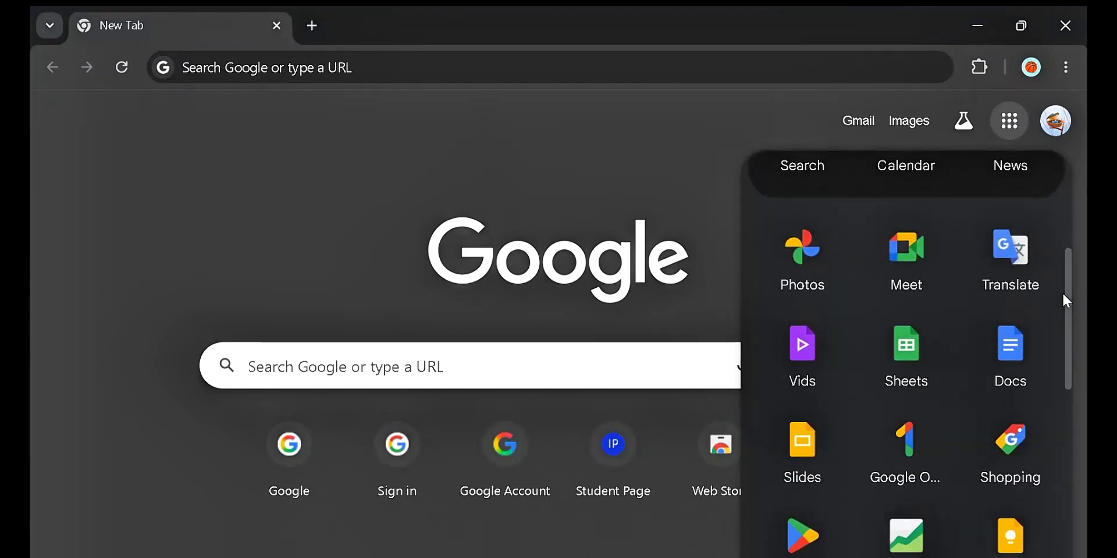
pyautogui.click(1004, 357)
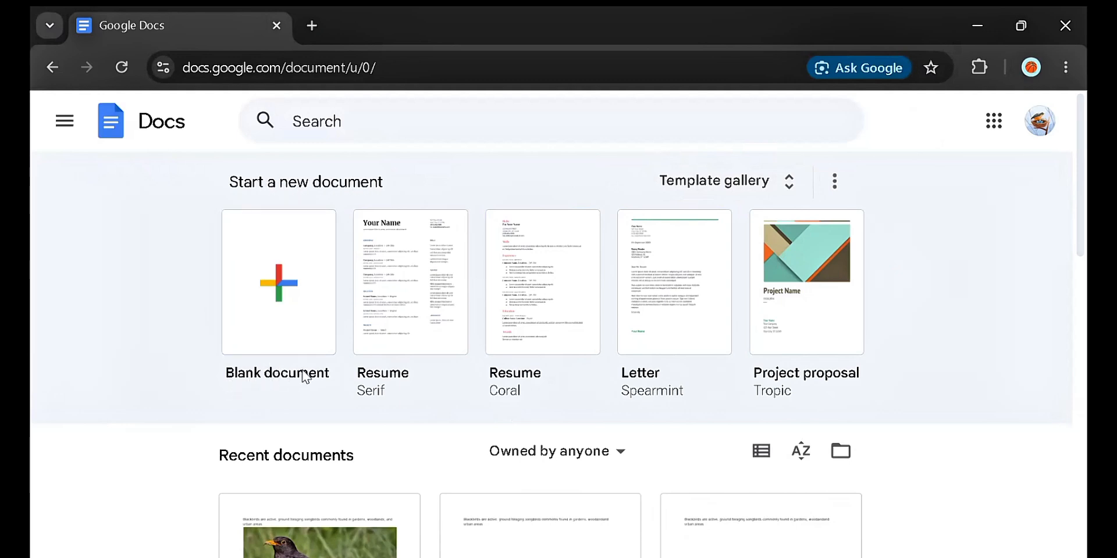
pyautogui.click(285, 289)
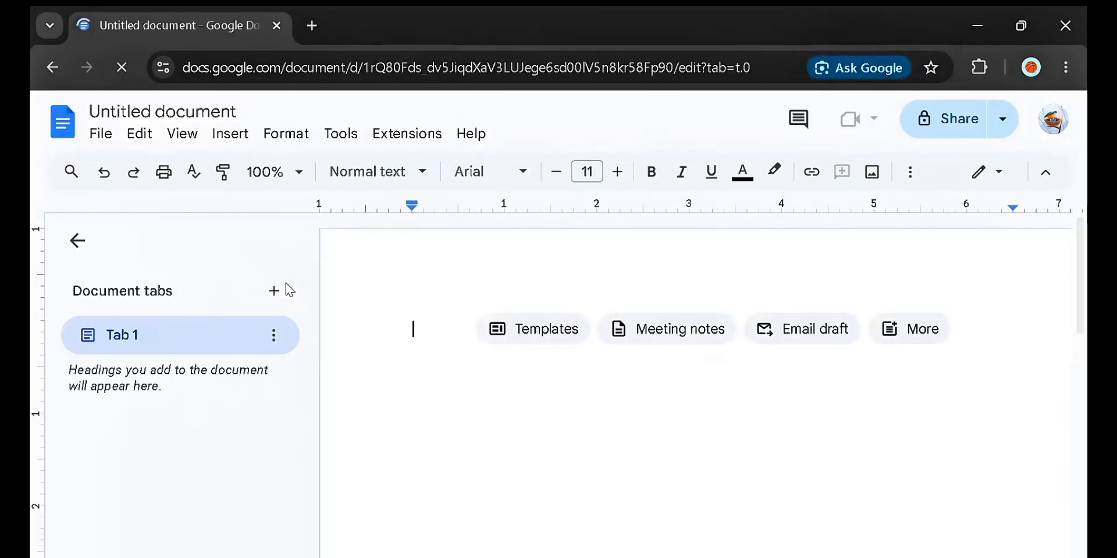
# Rename the untitled document as "Biology".
pyautogui.click(100, 109)
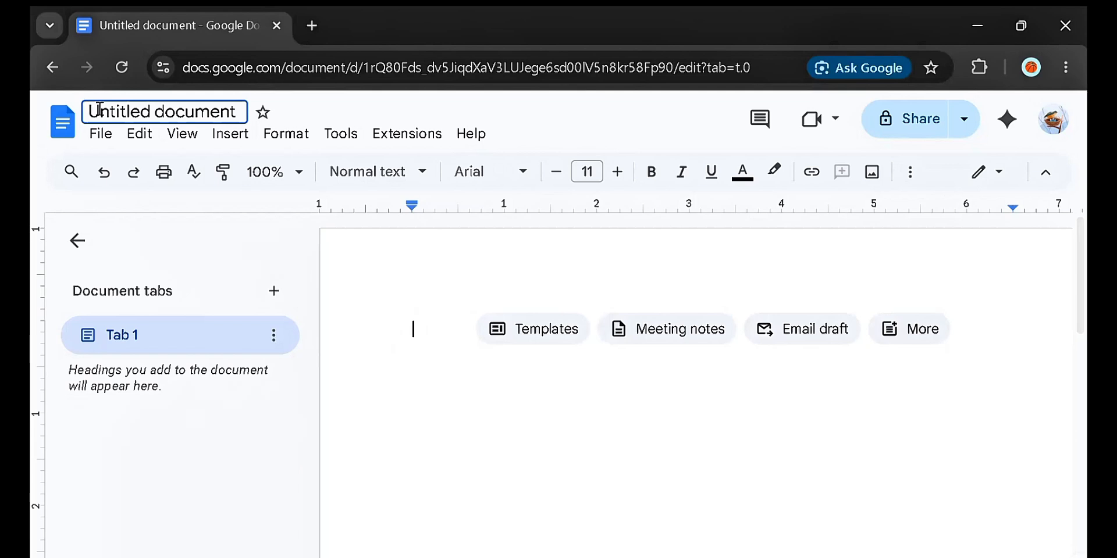
pyautogui.hotkey('ctrl', 'a')
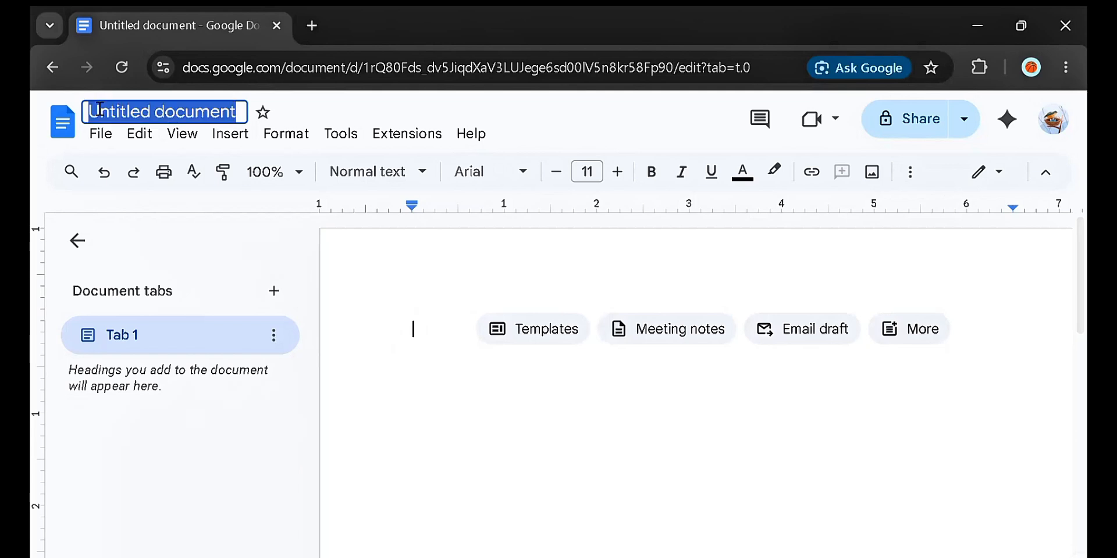
pyautogui.write('Biology')
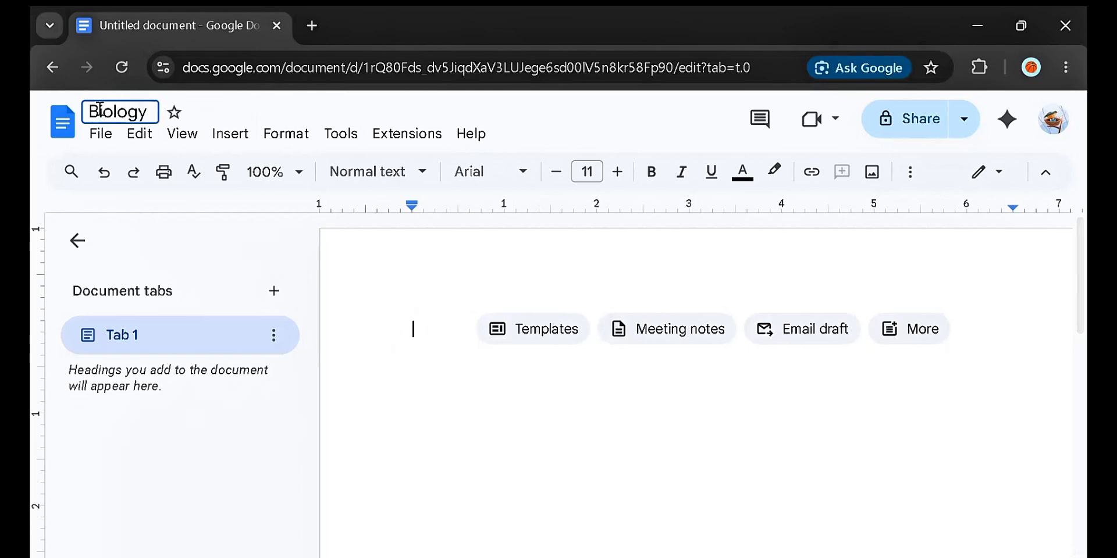
pyautogui.click(371, 245)
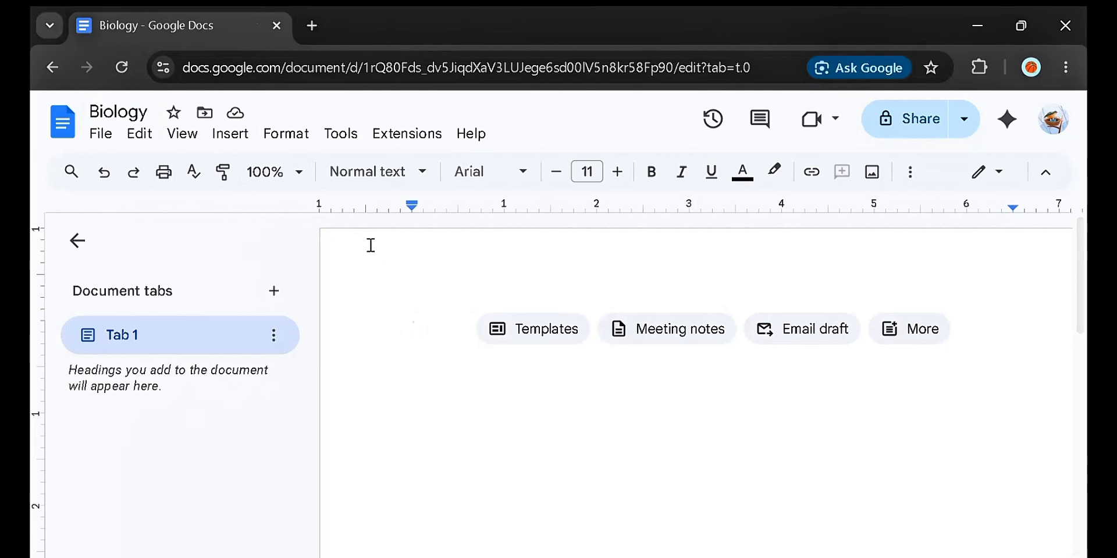
# Write the body text "Blackbirds are active, ground foraging songbirds commonly found in gardens, woodlands and urban areas.".
pyautogui.write('Bl')
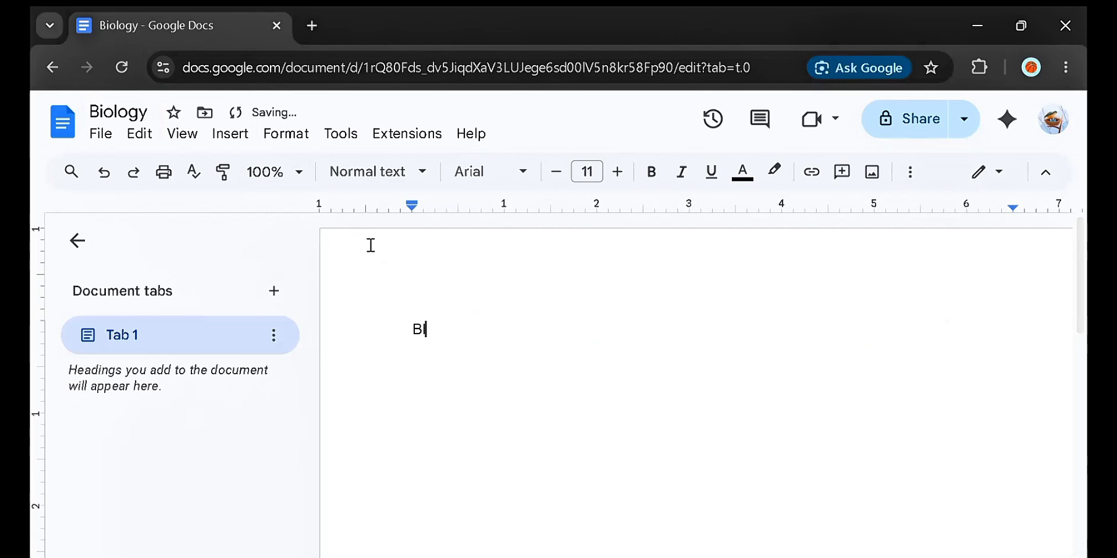
pyautogui.write('ck')
pyautogui.press('BackSpace')
pyautogui.press('BackSpace')
pyautogui.write('ack')
pyautogui.write(' i')
pyautogui.press('BackSpace')
pyautogui.press('BackSpace')
pyautogui.write('birds')
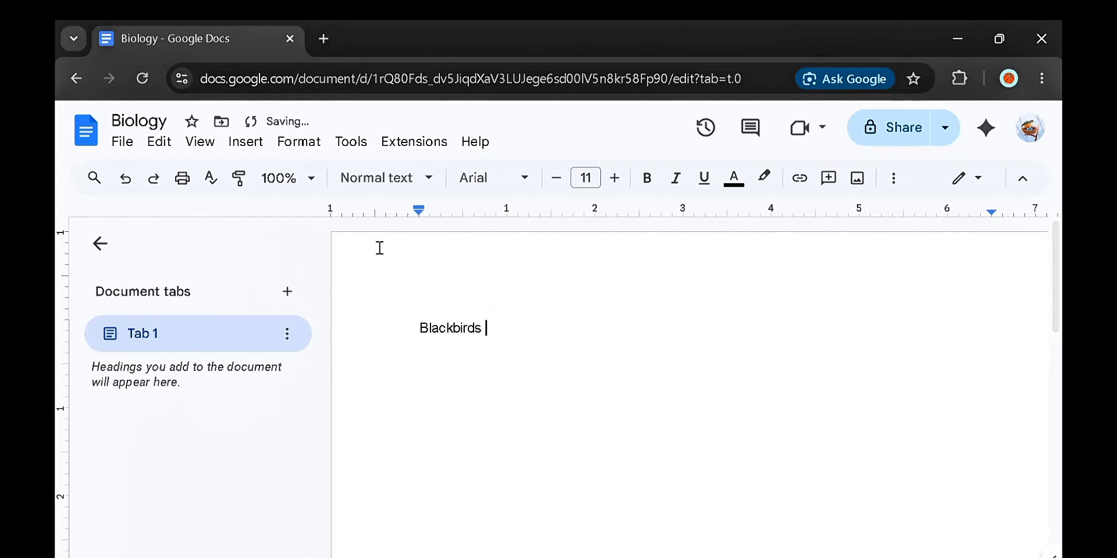
pyautogui.write('are active, ground')
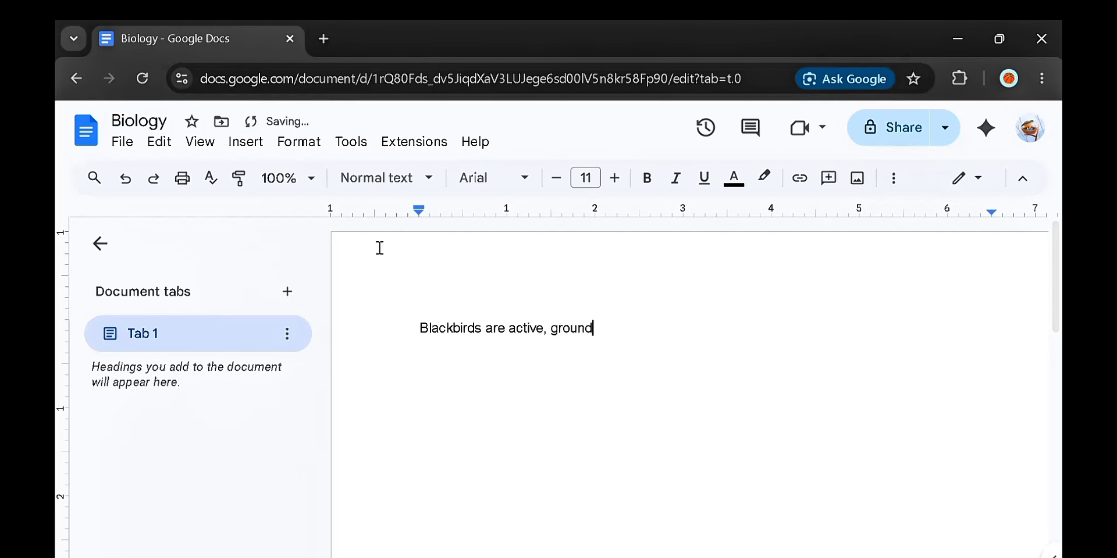
pyautogui.write(' foraging so')
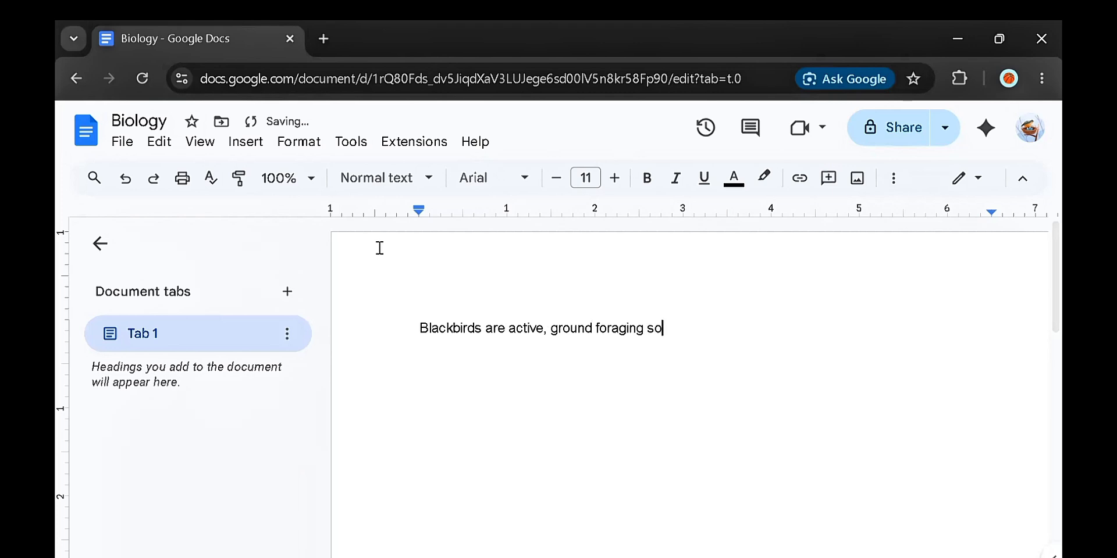
pyautogui.write('ngbirds common')
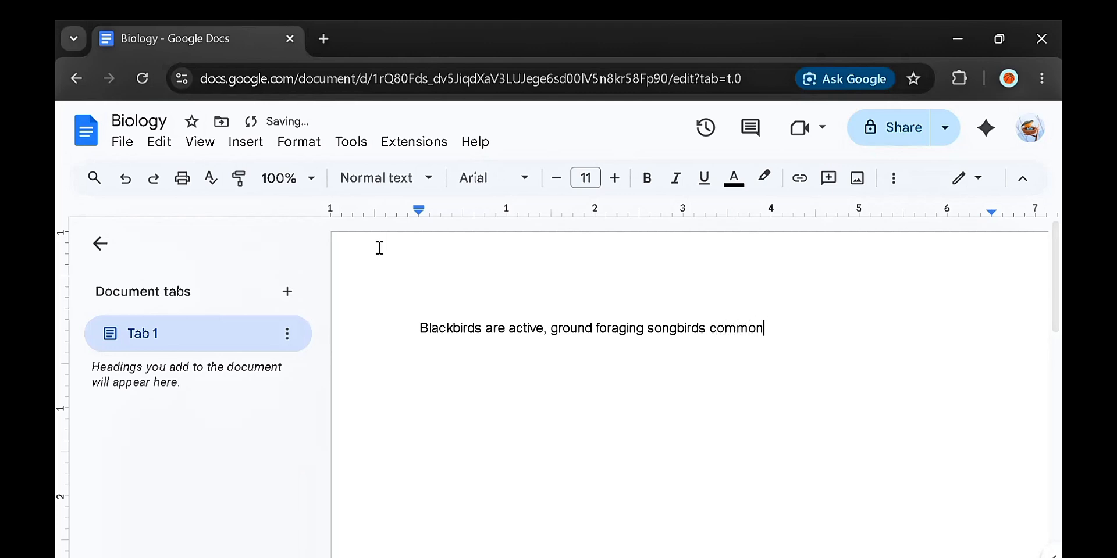
pyautogui.write('ly found in garde')
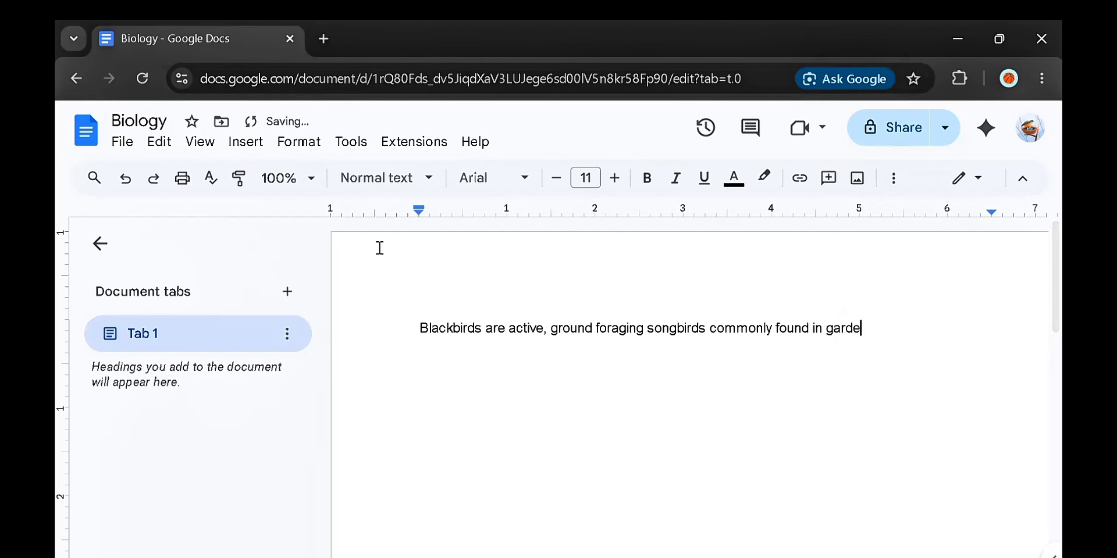
pyautogui.write('ns, woodlands and urba')
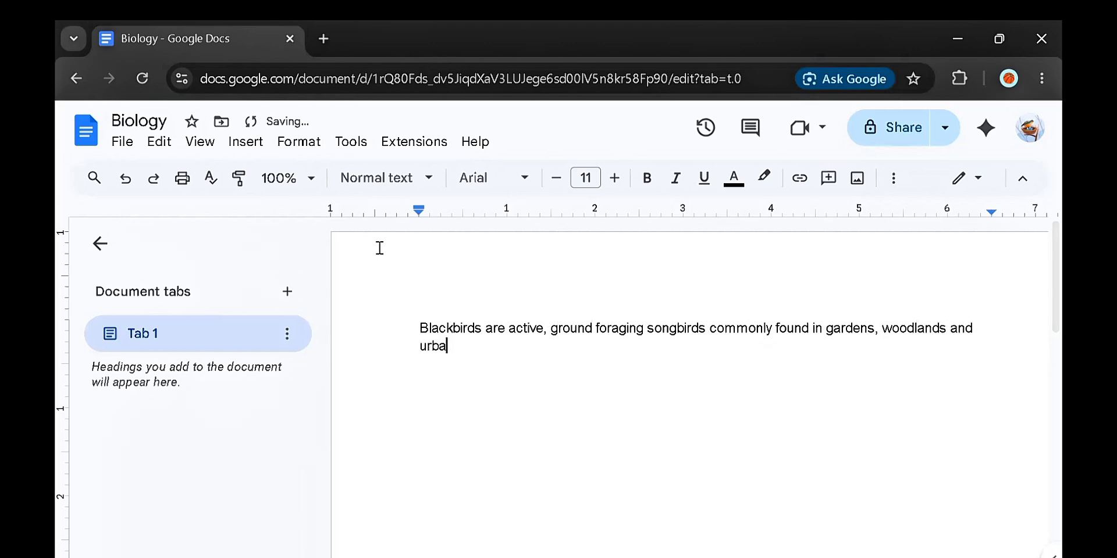
pyautogui.write('n areas.')
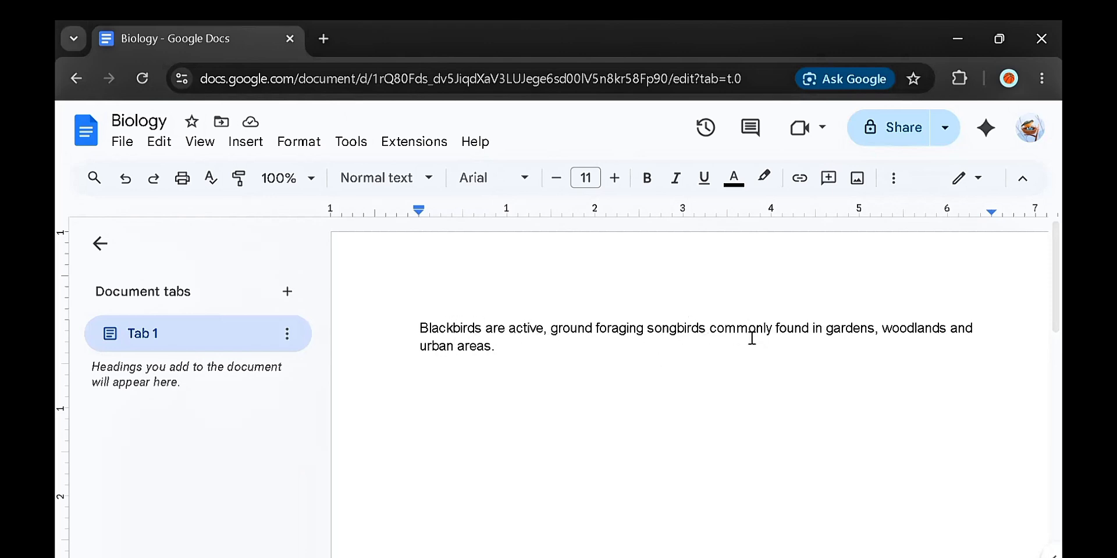
# Search the web for "blackbird" images and insert the one of the orange-beaked bird standing in grass into the document.
pyautogui.click(883, 330)
pyautogui.click(258, 150)
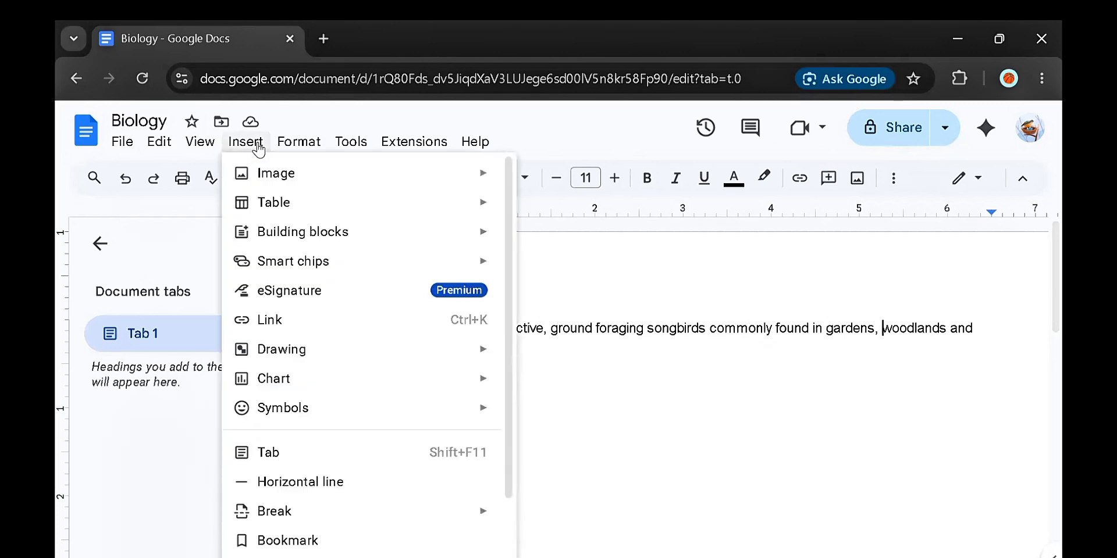
pyautogui.moveTo(277, 174)
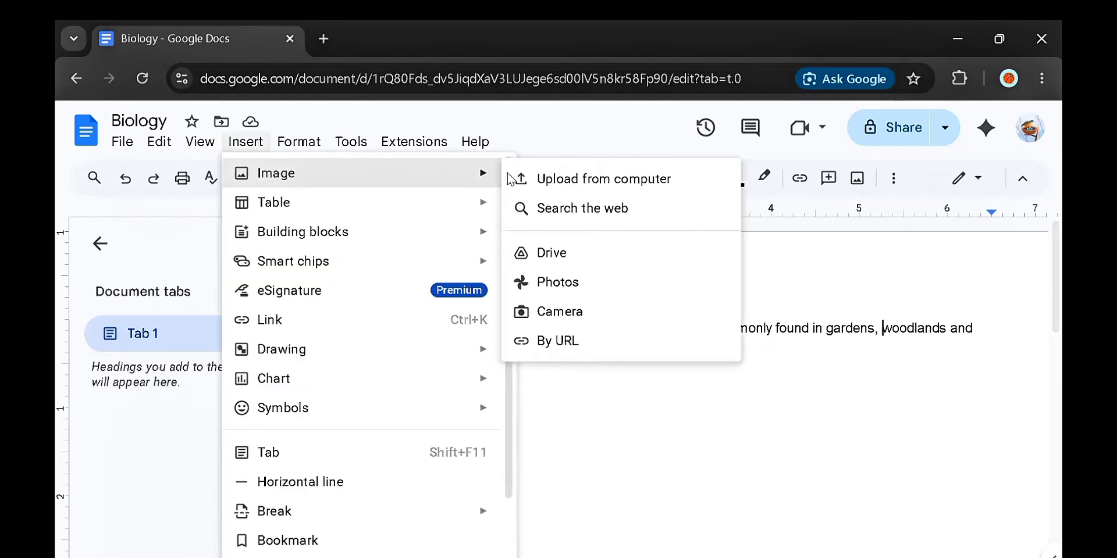
pyautogui.click(585, 214)
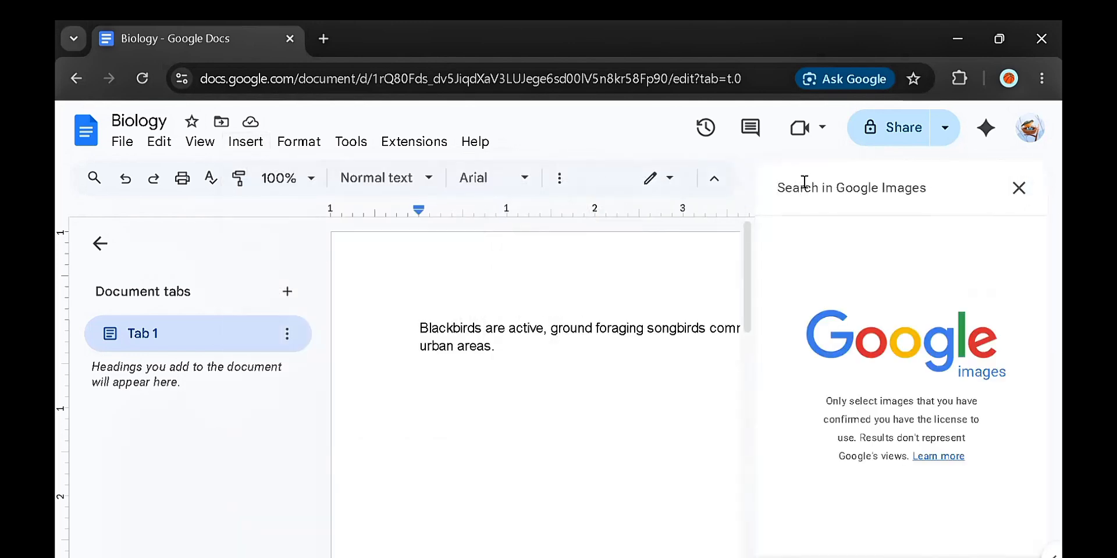
pyautogui.write('bl')
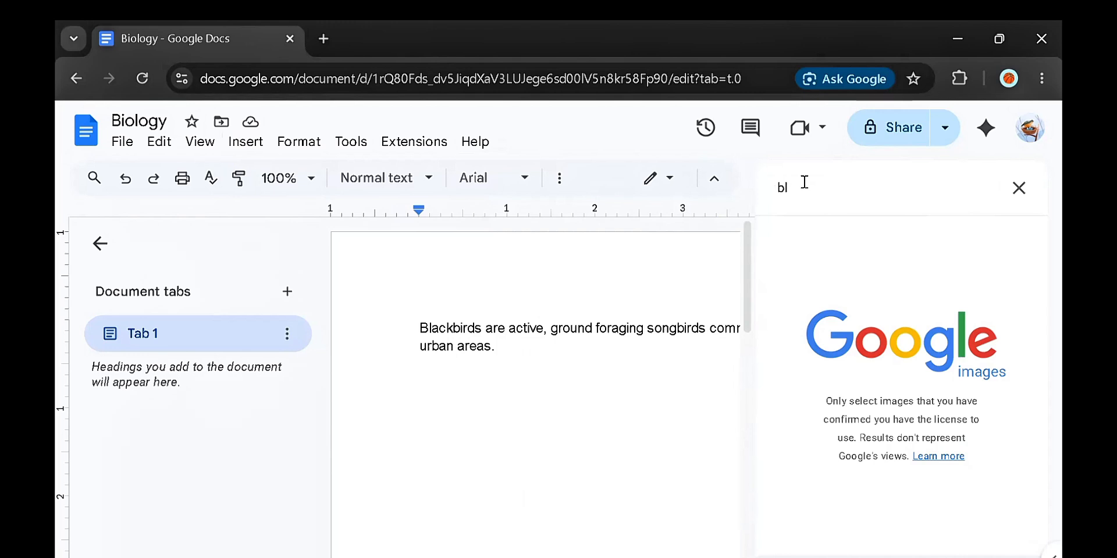
pyautogui.write('ackb')
pyautogui.write('ird')
pyautogui.press('Return')
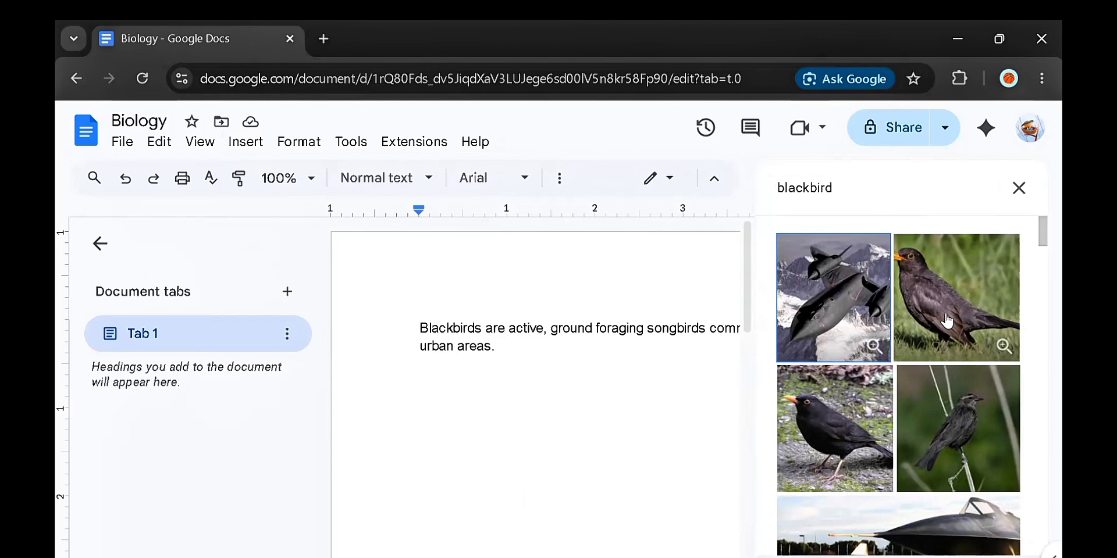
pyautogui.click(946, 320)
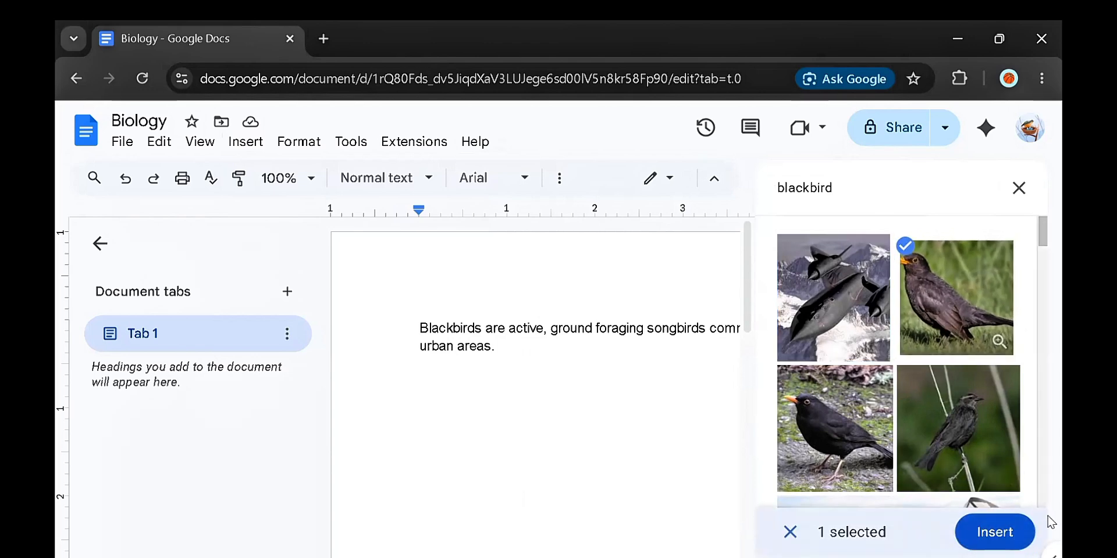
pyautogui.click(996, 532)
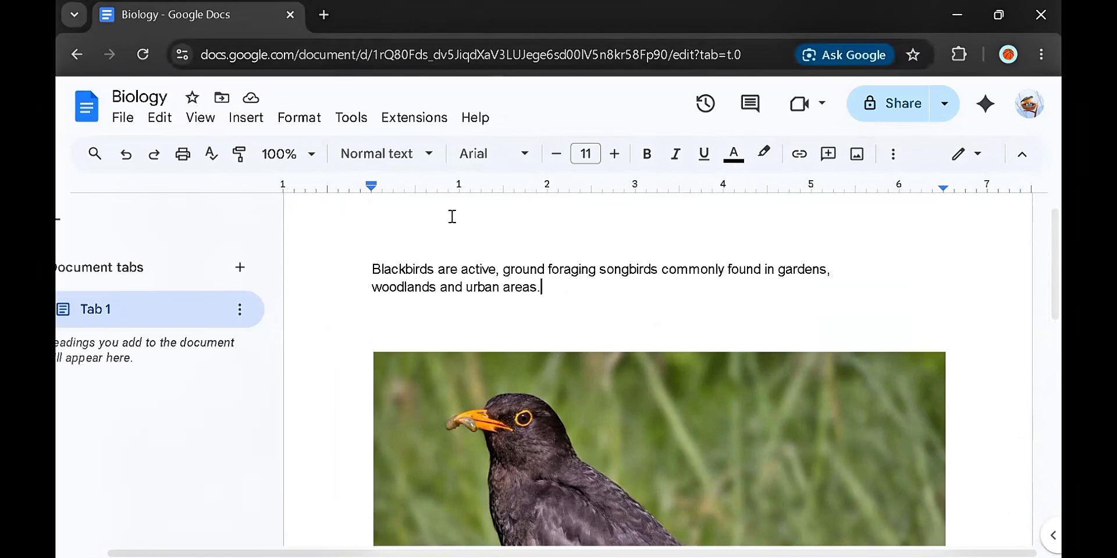
# In the document's sharing settings, disallow editors from changing permissions and sharing, and disable download, copy and print for editors, commenters and viewers.
pyautogui.click(894, 110)
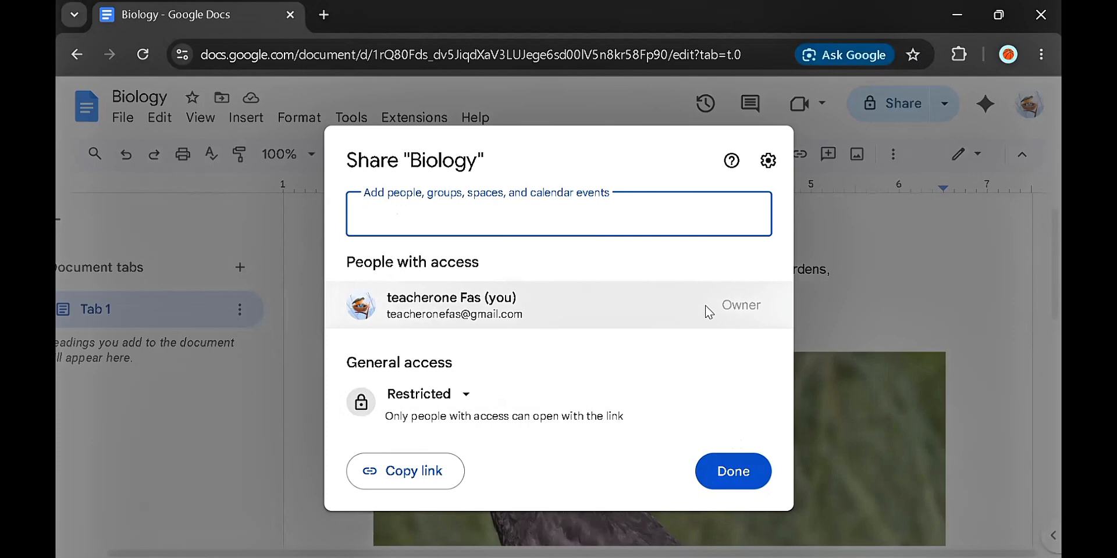
pyautogui.click(737, 472)
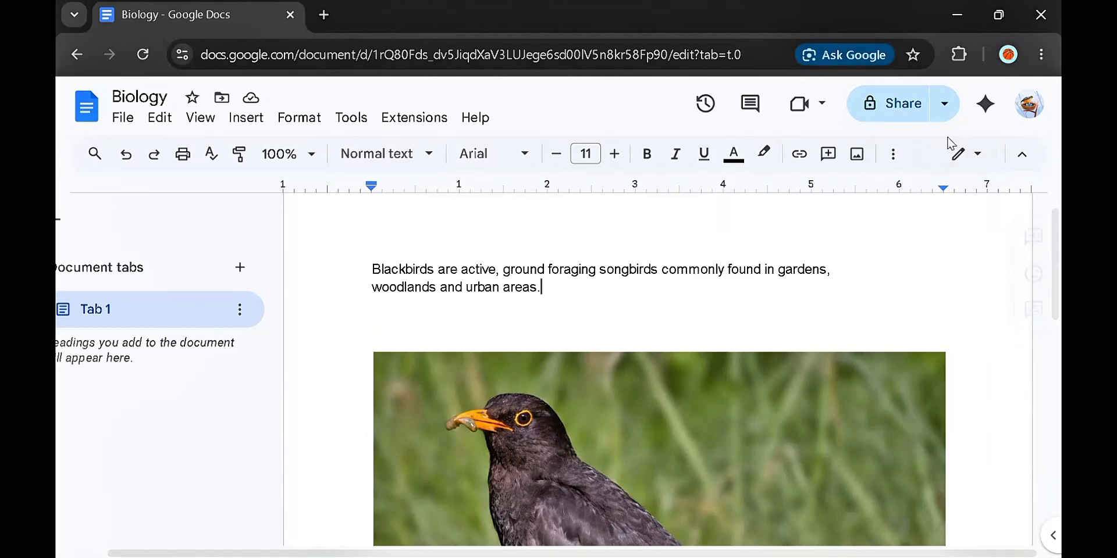
pyautogui.click(905, 114)
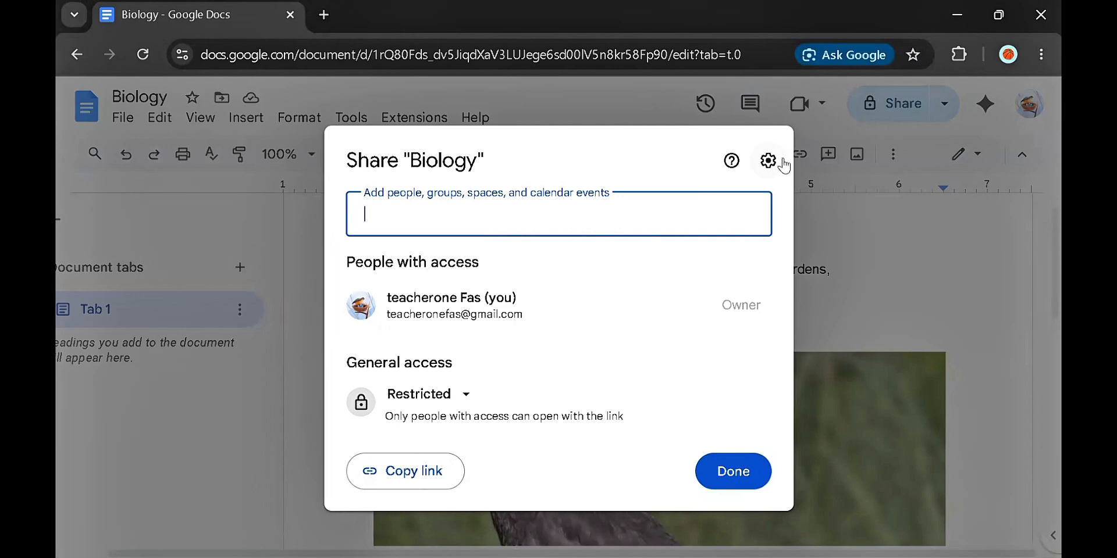
pyautogui.click(768, 161)
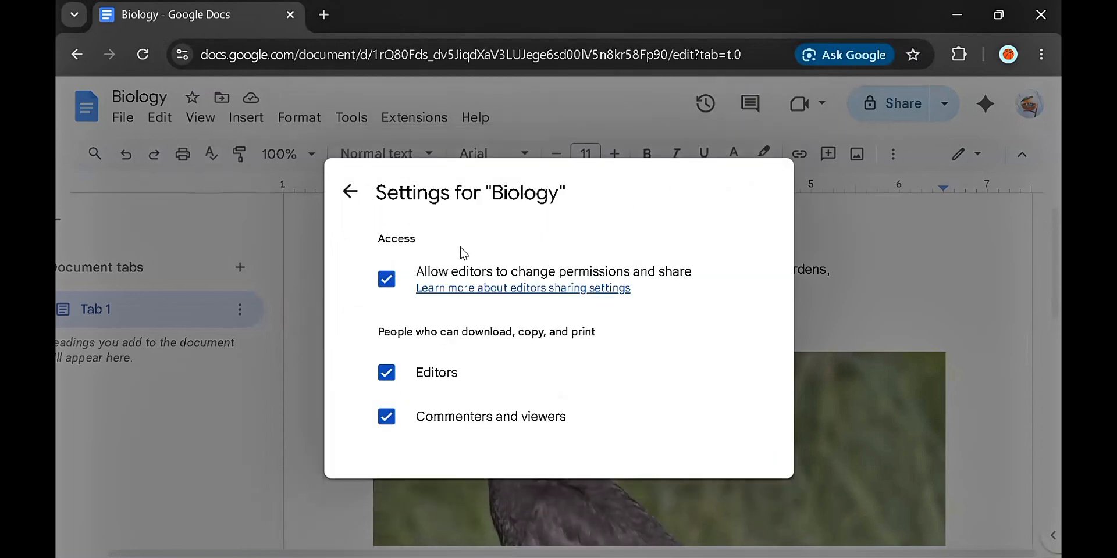
pyautogui.click(388, 281)
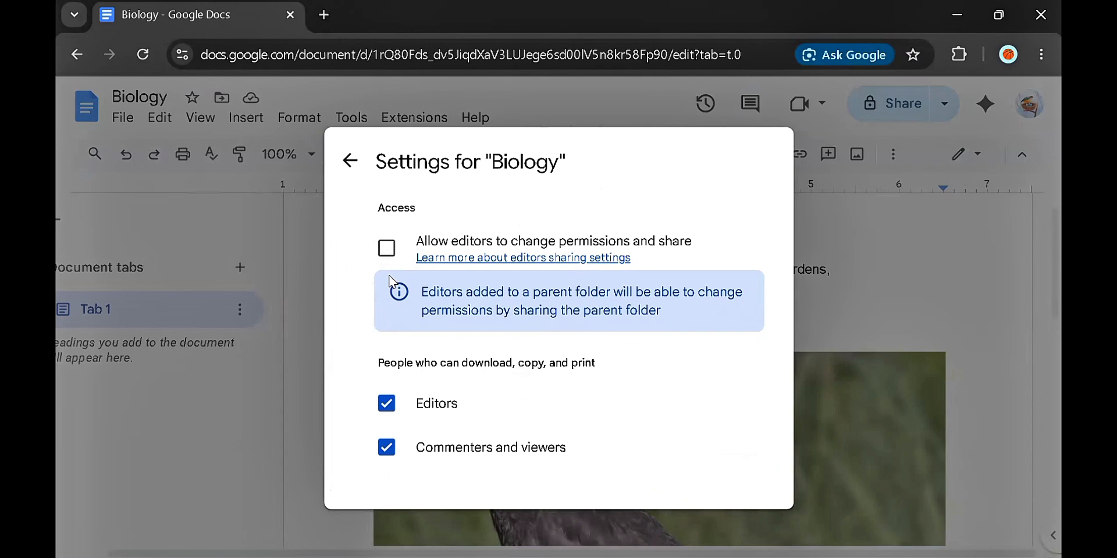
pyautogui.click(389, 405)
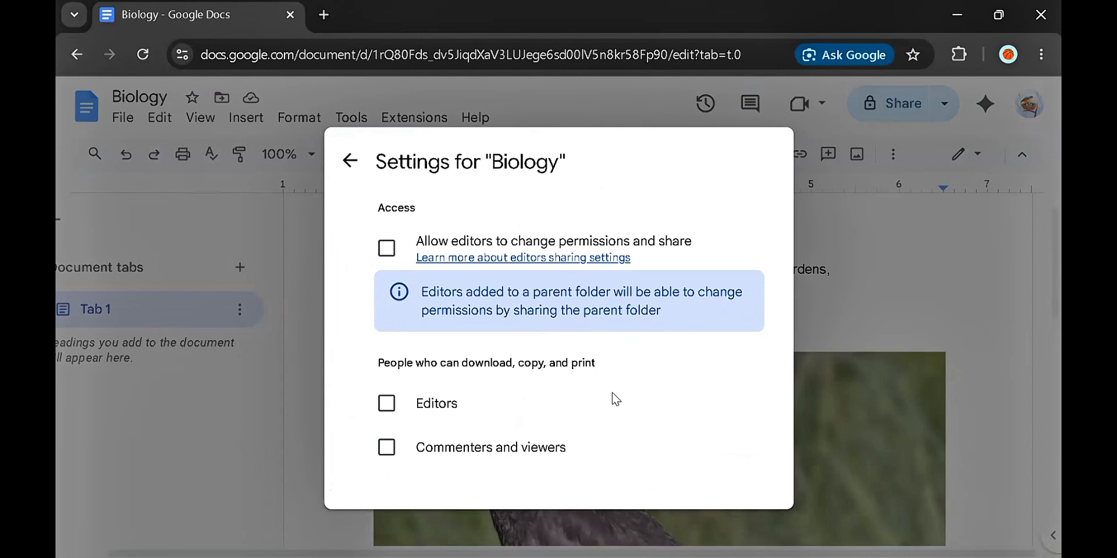
pyautogui.click(351, 161)
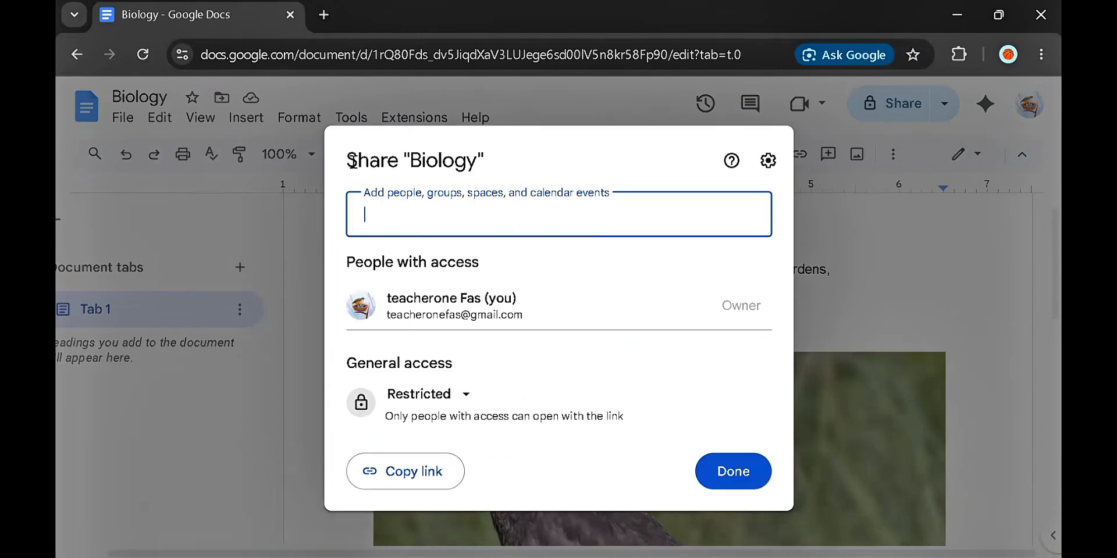
pyautogui.click(734, 472)
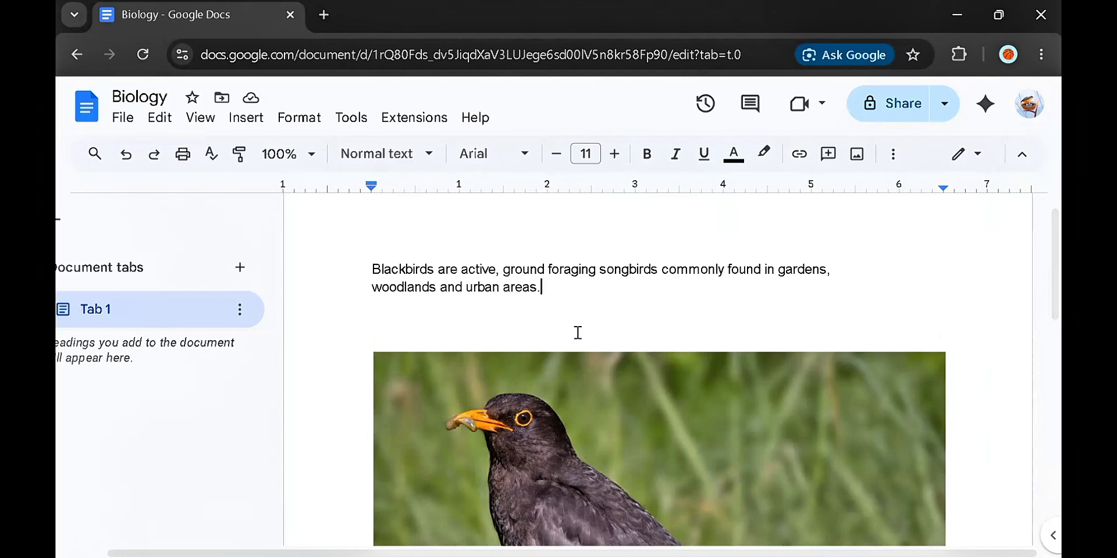
# Comment on "ground foraging songbirds": "How does the presence of leaf litter in urban gardens affect the foraging efficiency of blackbirds compared to open lawns?".
pyautogui.click(504, 271)
pyautogui.hotkey('ctrl', 'shift', 'Right')
pyautogui.hotkey('ctrl', 'shift', 'Right')
pyautogui.hotkey('ctrl', 'shift', 'Right')
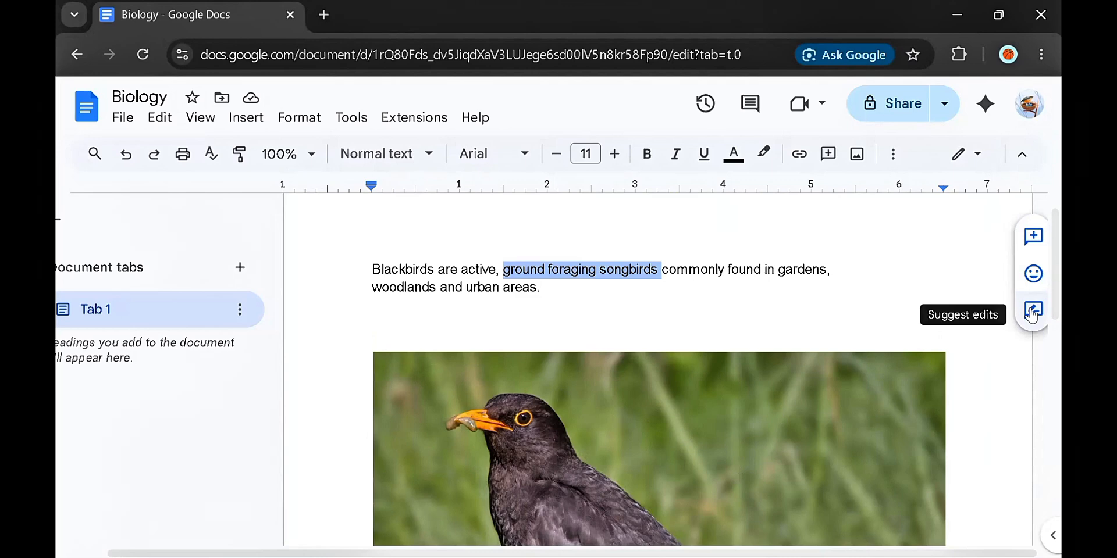
pyautogui.click(1031, 239)
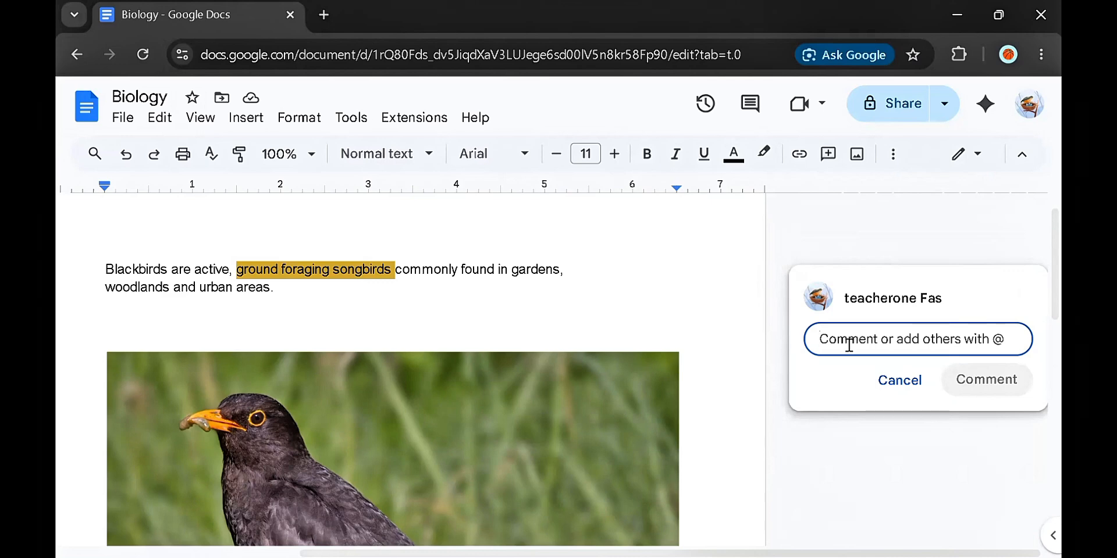
pyautogui.write('How')
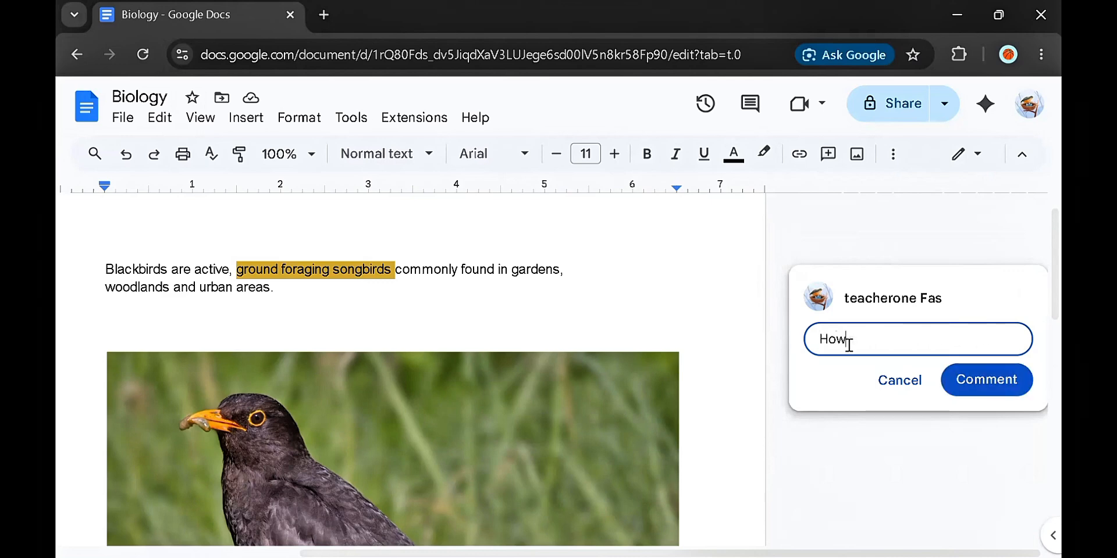
pyautogui.write('soes the presence o')
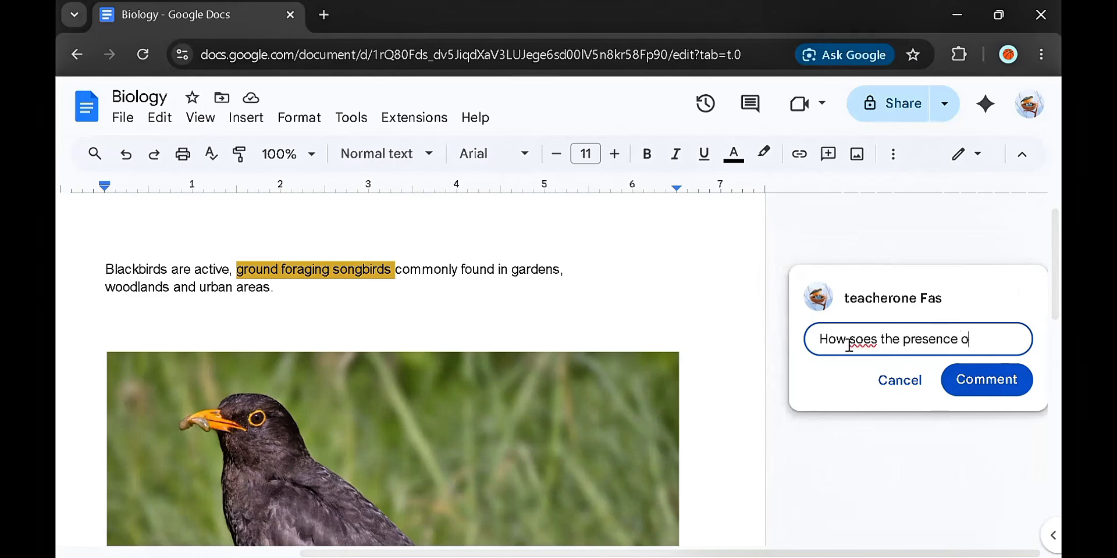
pyautogui.write('f leaf litter')
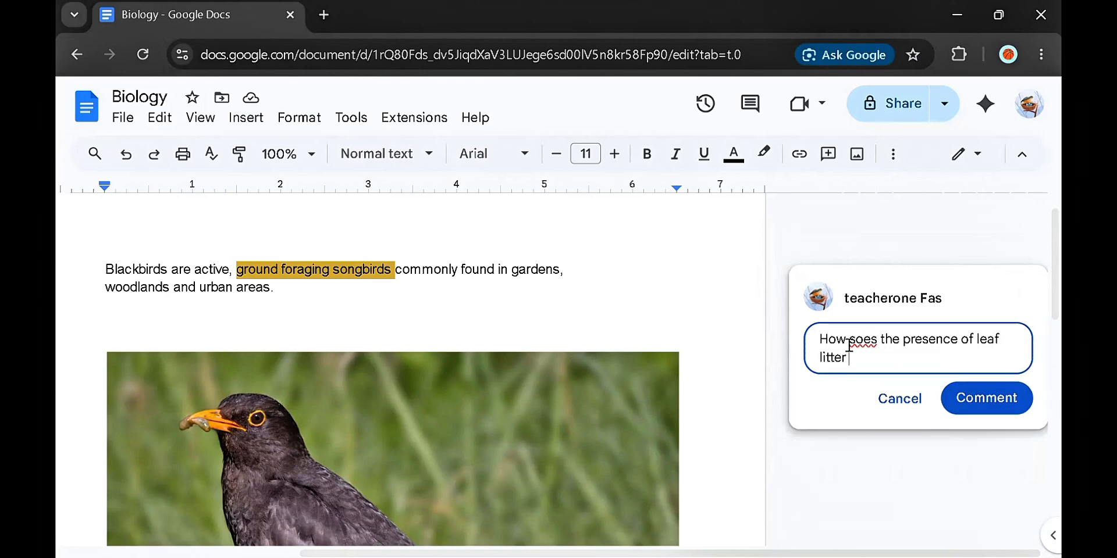
pyautogui.write(' in y')
pyautogui.press('BackSpace')
pyautogui.write('urban gardens')
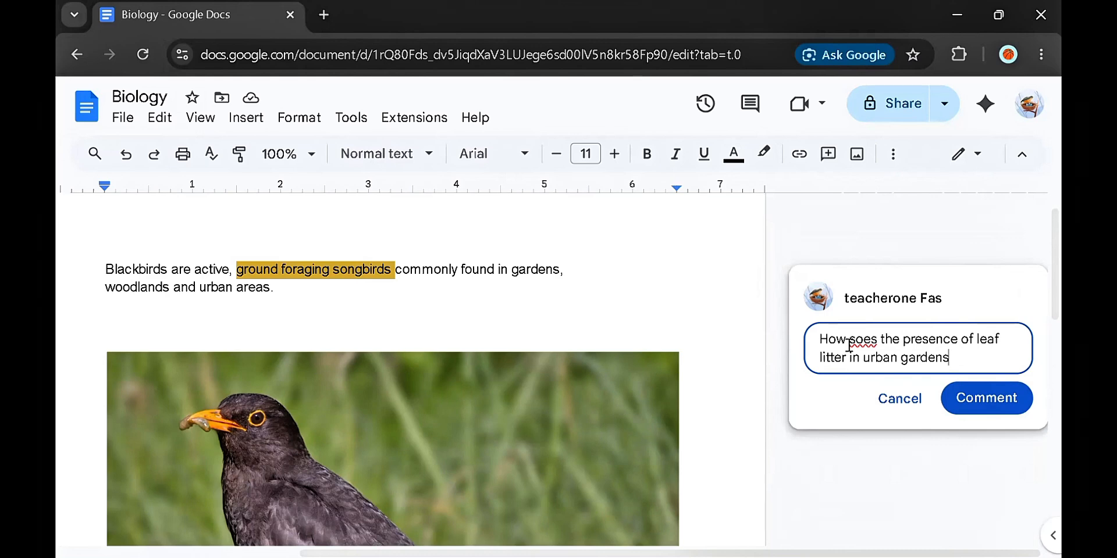
pyautogui.write('aff')
pyautogui.press('BackSpace')
pyautogui.press('BackSpace')
pyautogui.press('BackSpace')
pyautogui.write('affect the')
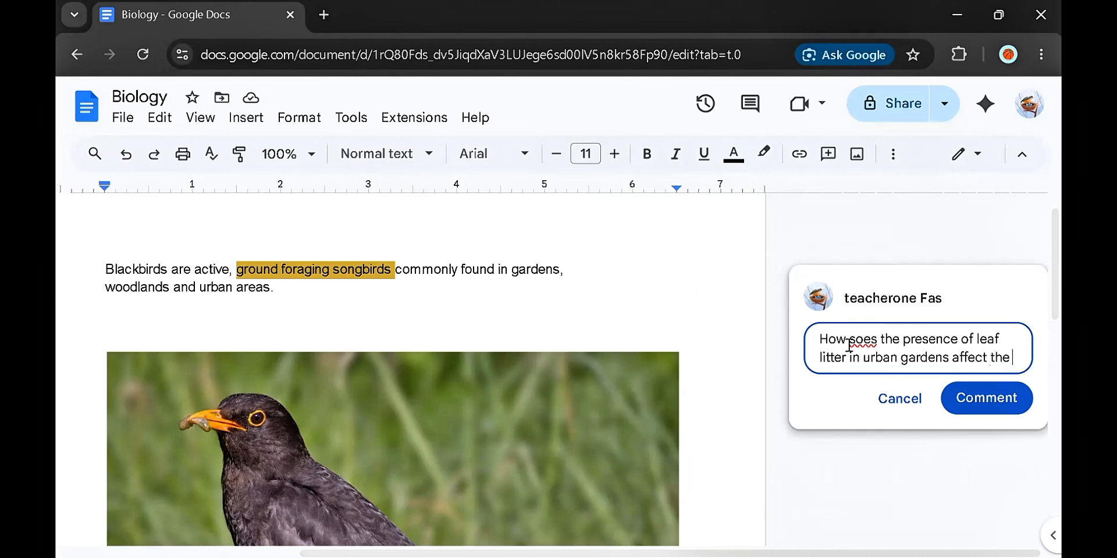
pyautogui.write(' for')
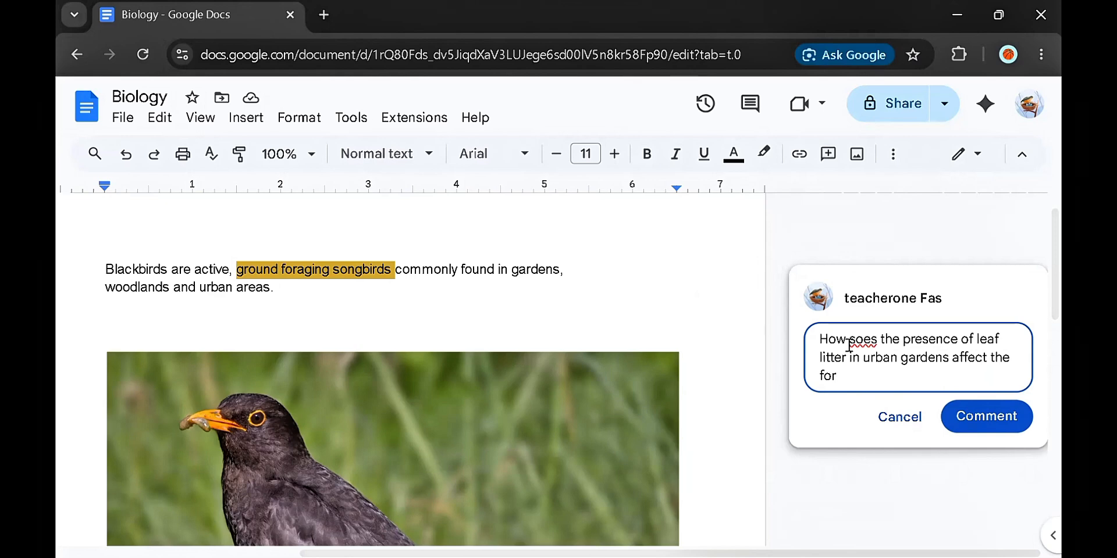
pyautogui.write('aging efficiencey')
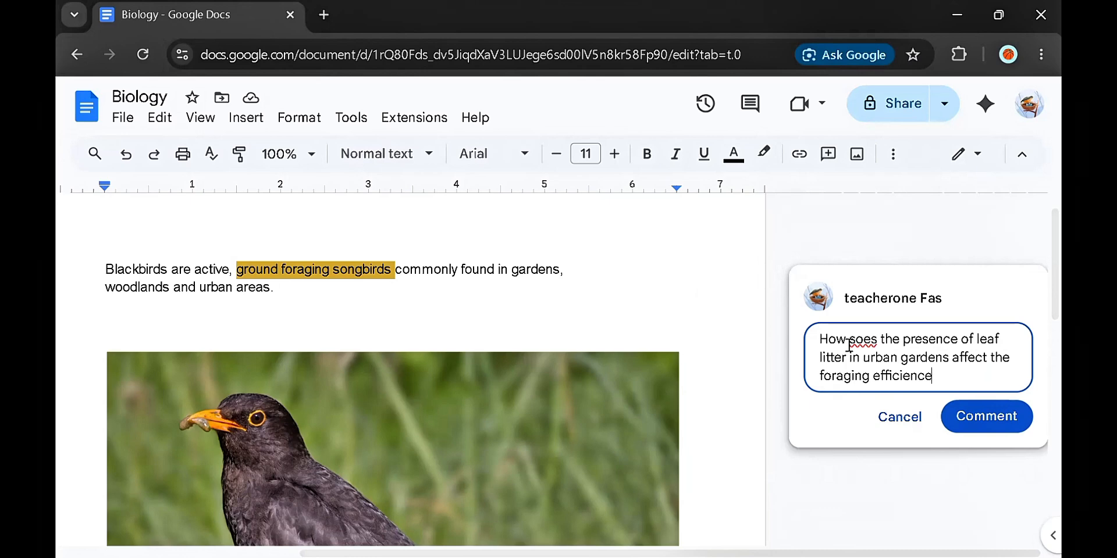
pyautogui.press('BackSpace')
pyautogui.press('BackSpace')
pyautogui.write('y of blackbirds')
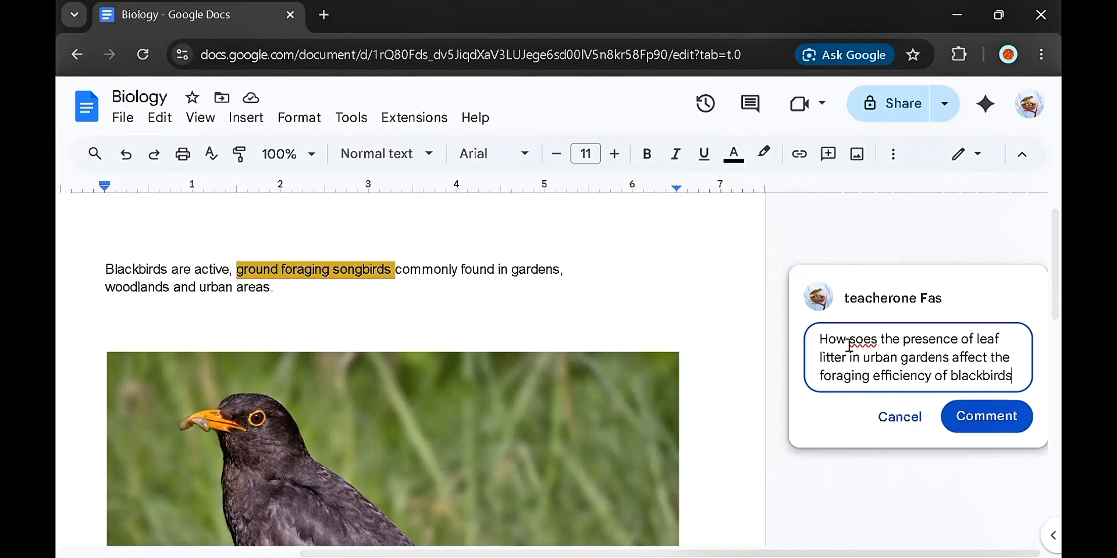
pyautogui.write(' co')
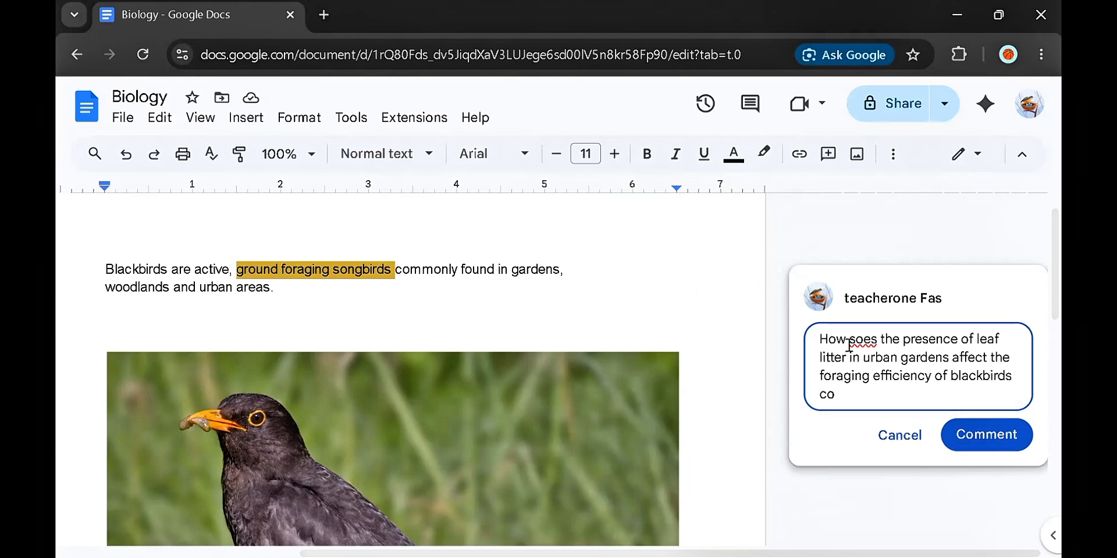
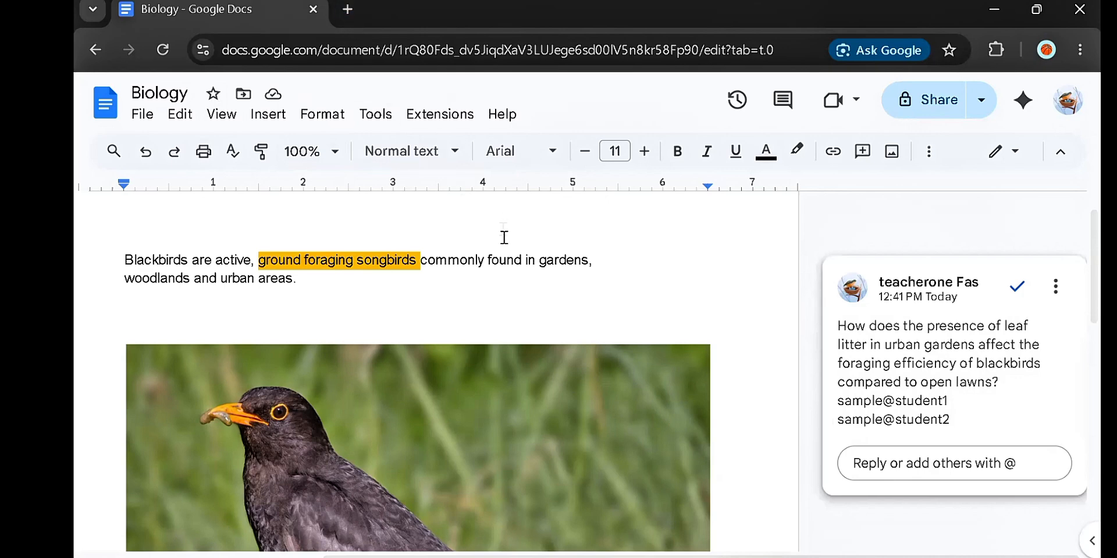
# Open Google Drive from the Google apps in a new browser tab.
pyautogui.click(348, 11)
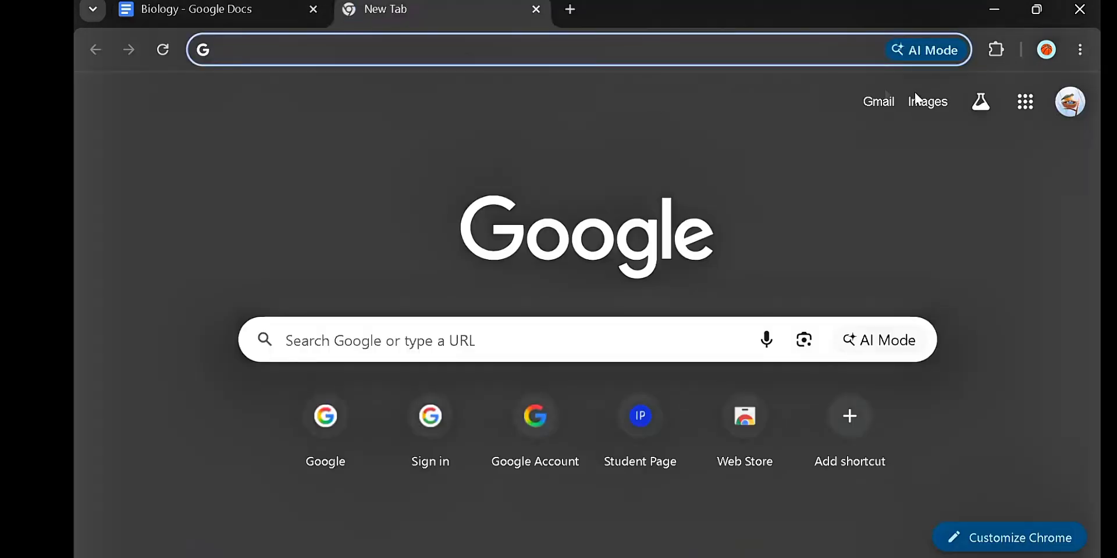
pyautogui.click(1031, 108)
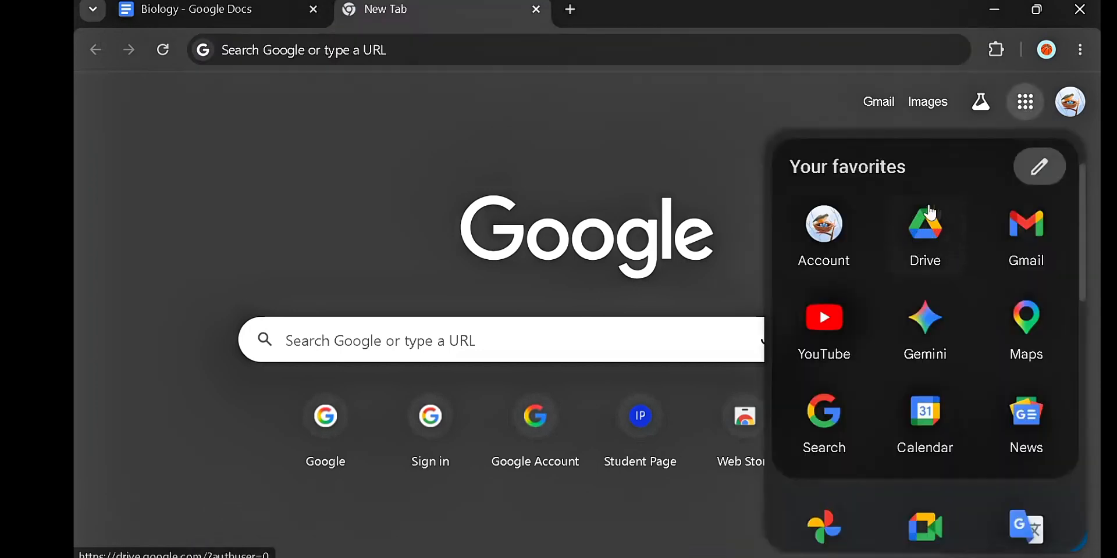
pyautogui.click(930, 238)
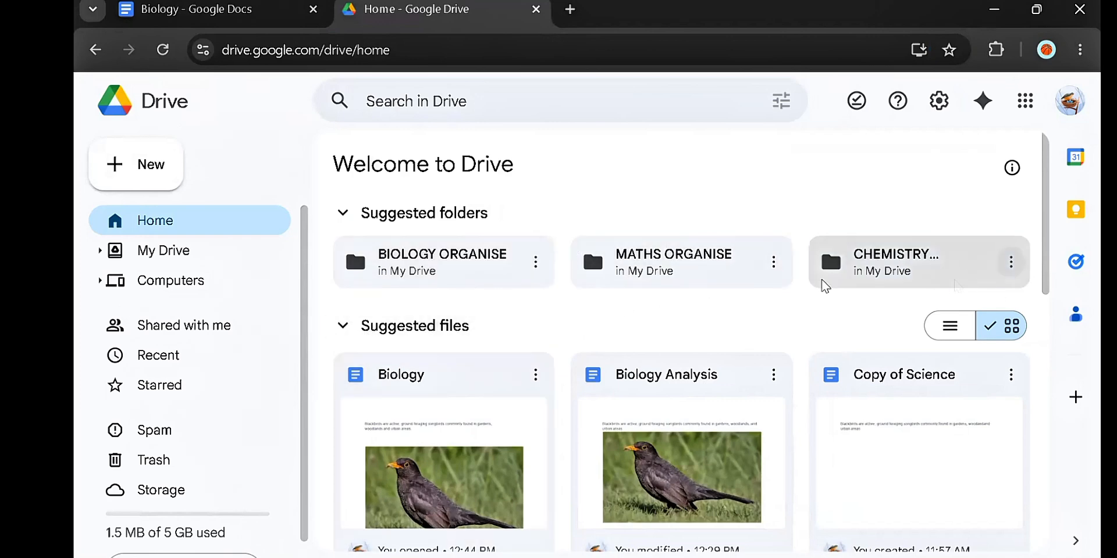
# Move the suggested file "Biology Analysis" from My Drive into the first suggested BIOLOGY ORGANISE folder.
pyautogui.click(355, 327)
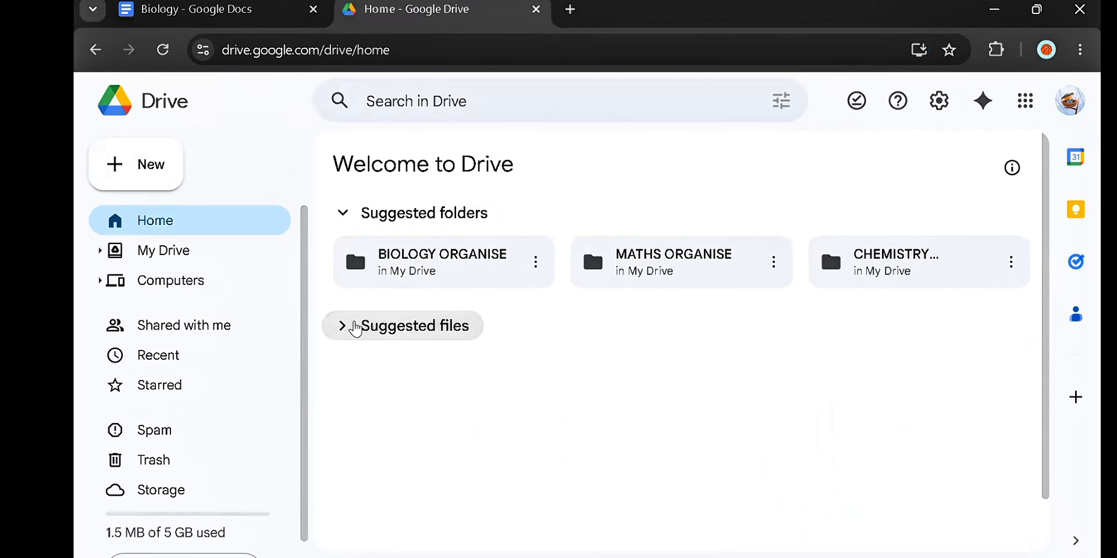
pyautogui.click(351, 328)
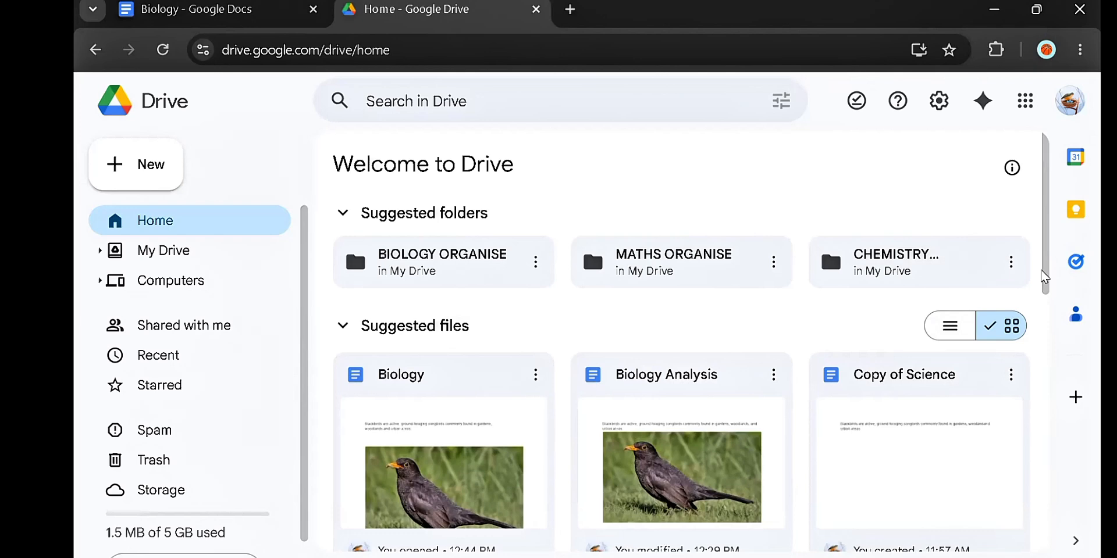
pyautogui.moveTo(1045, 279); pyautogui.dragTo(1031, 250)
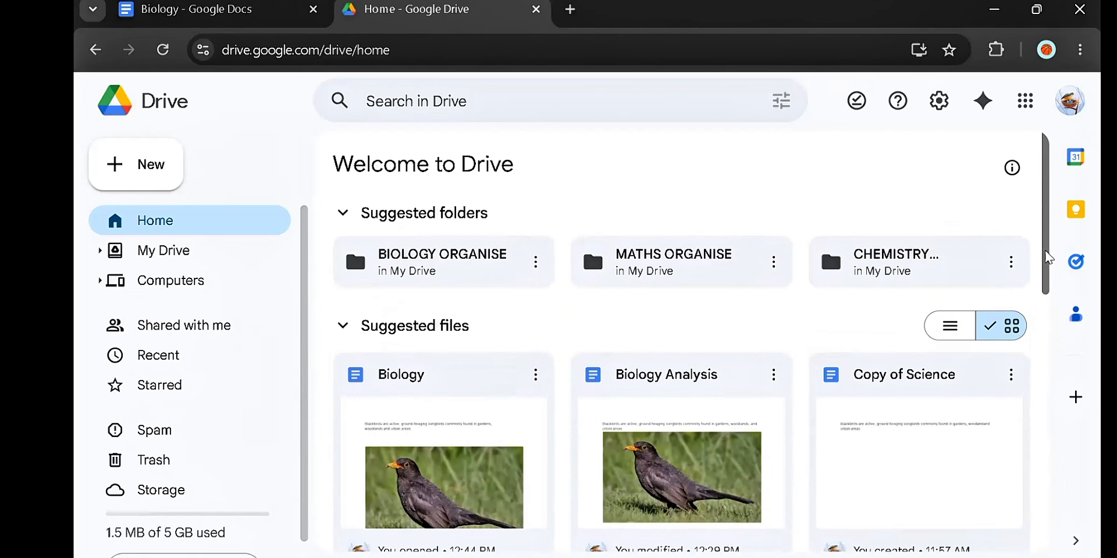
pyautogui.moveTo(1049, 257); pyautogui.dragTo(1052, 343)
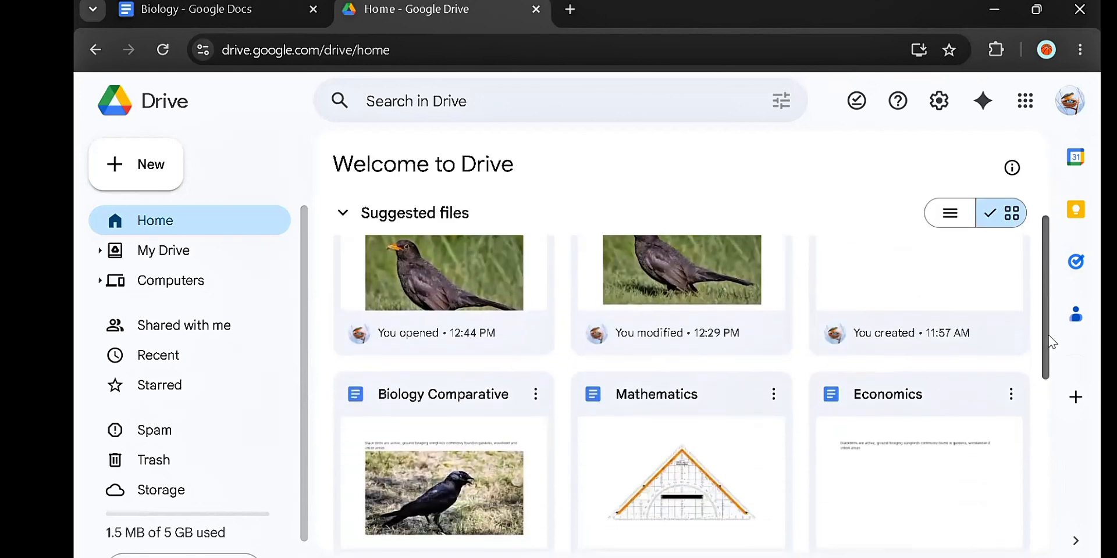
pyautogui.moveTo(1050, 338); pyautogui.dragTo(1041, 235)
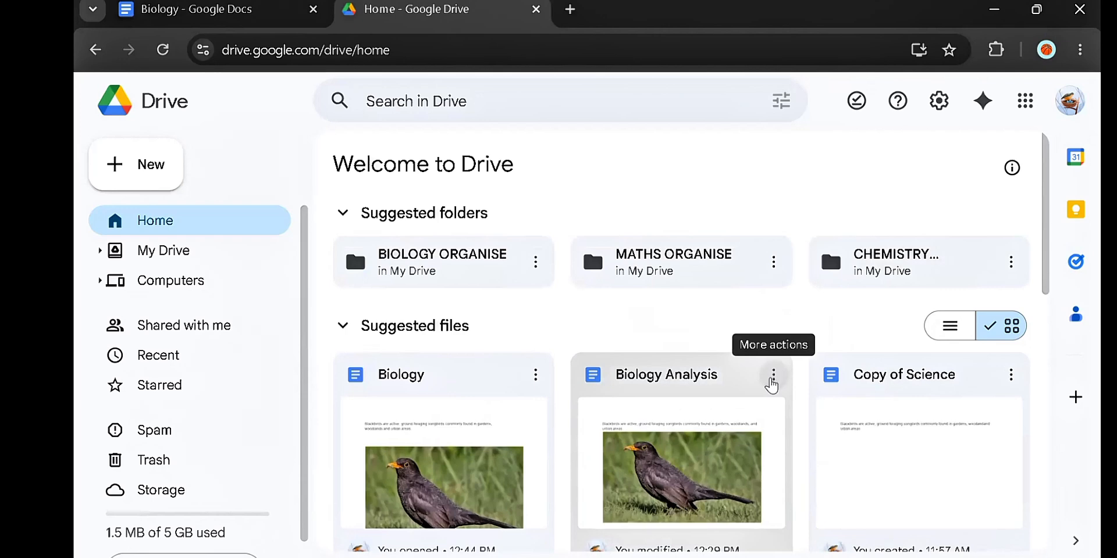
pyautogui.click(773, 383)
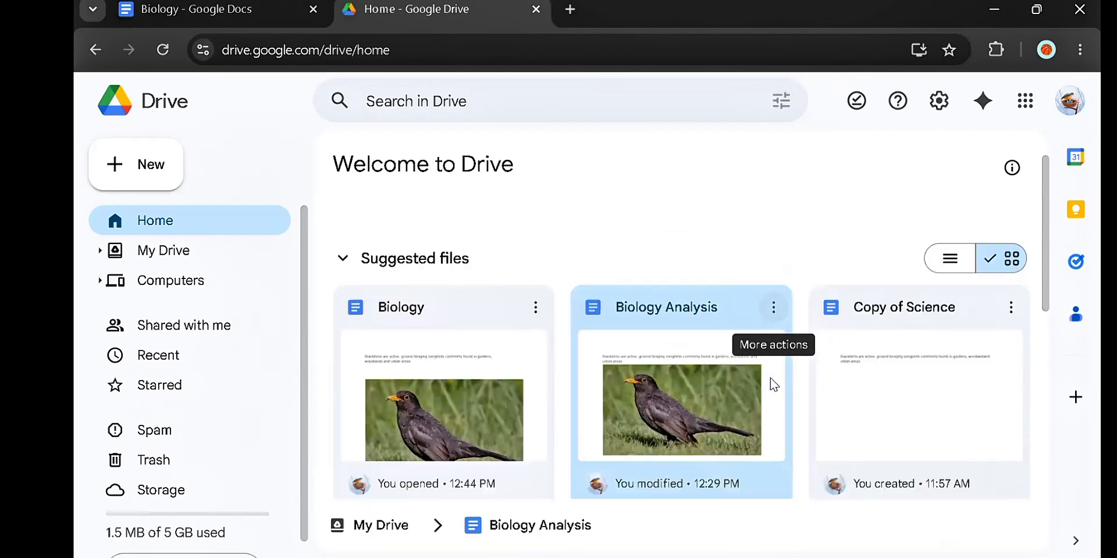
pyautogui.click(773, 307)
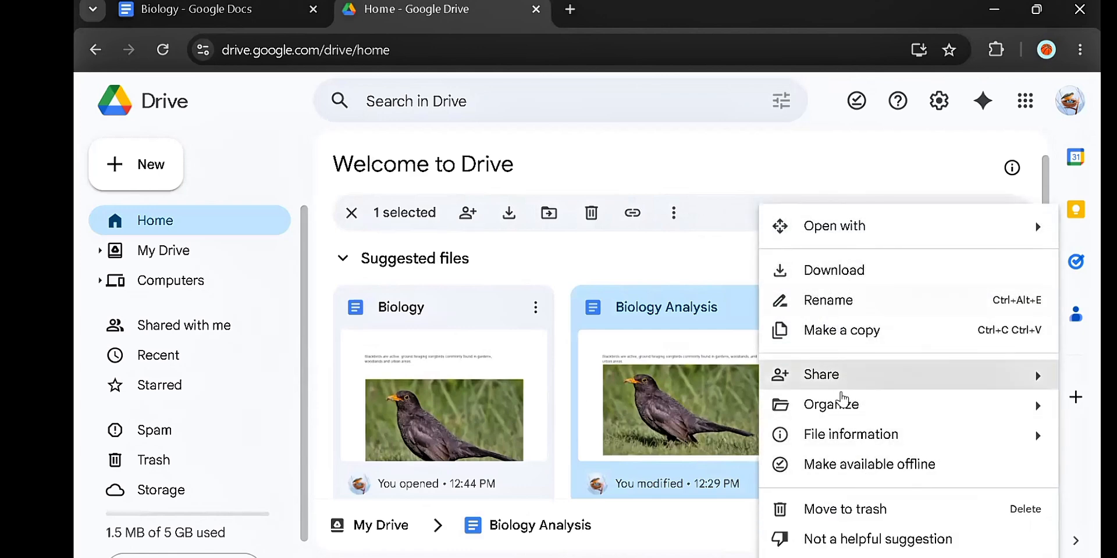
pyautogui.moveTo(836, 410)
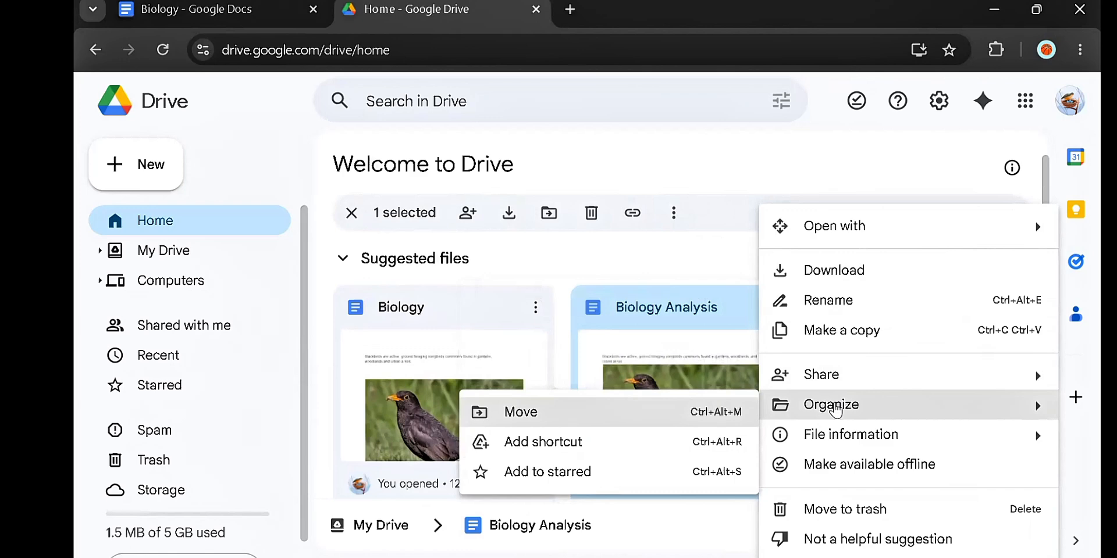
pyautogui.click(604, 412)
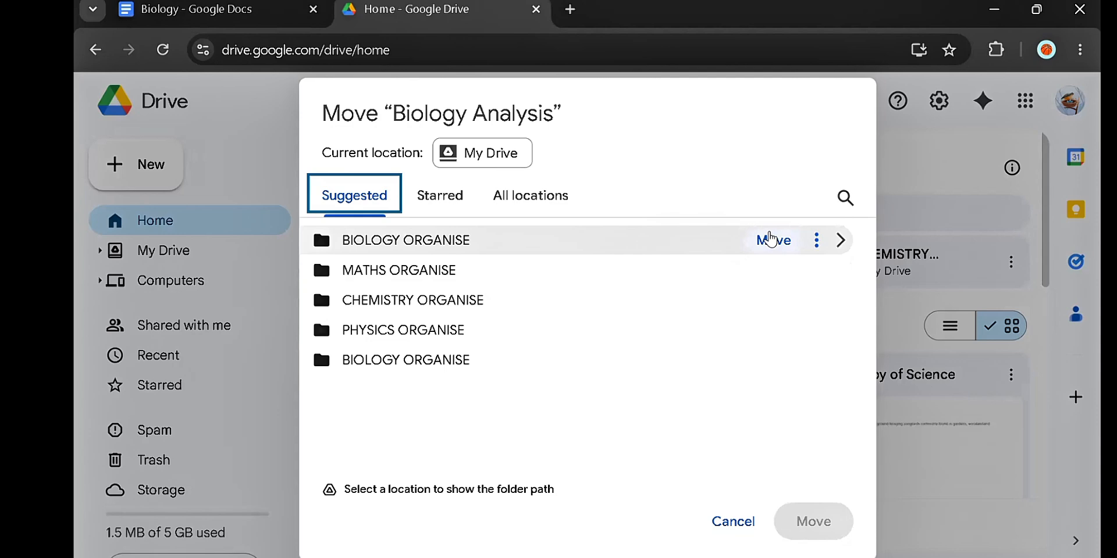
pyautogui.click(770, 239)
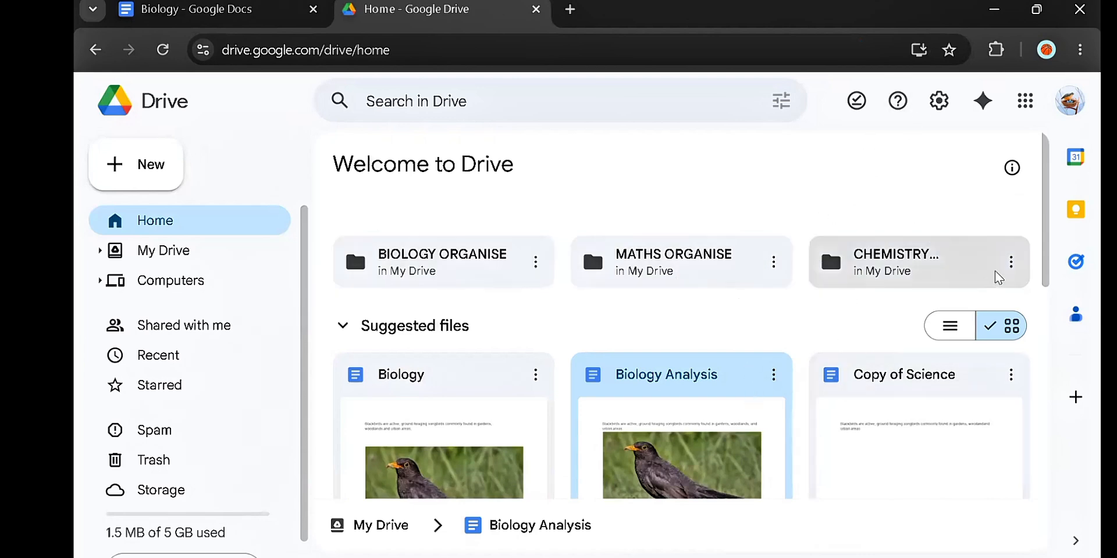
# Move the suggested file "Biology Comparative" from My Drive into the first suggested BIOLOGY ORGANISE folder.
pyautogui.moveTo(1045, 267); pyautogui.dragTo(1045, 365)
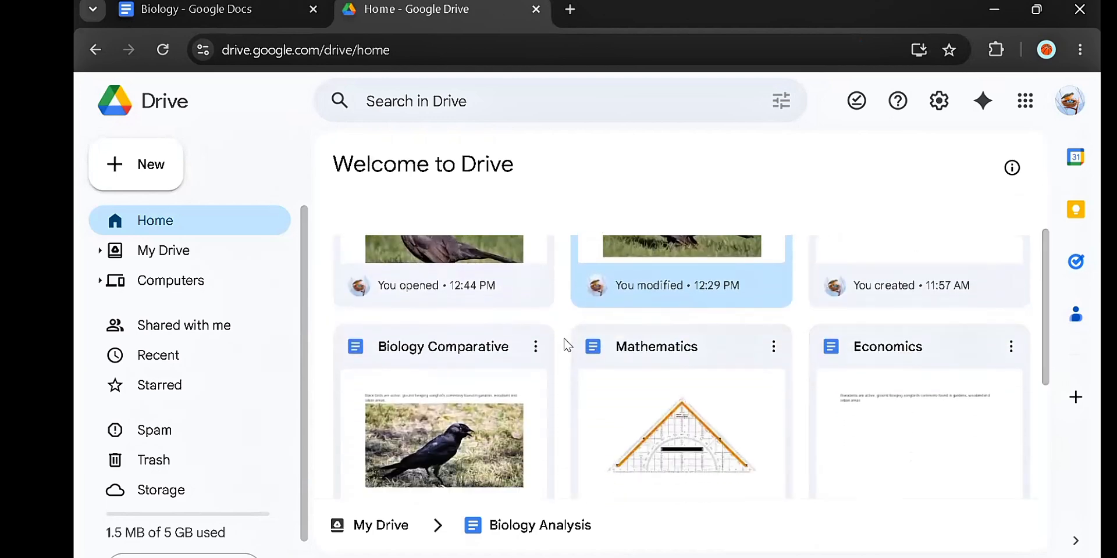
pyautogui.click(535, 350)
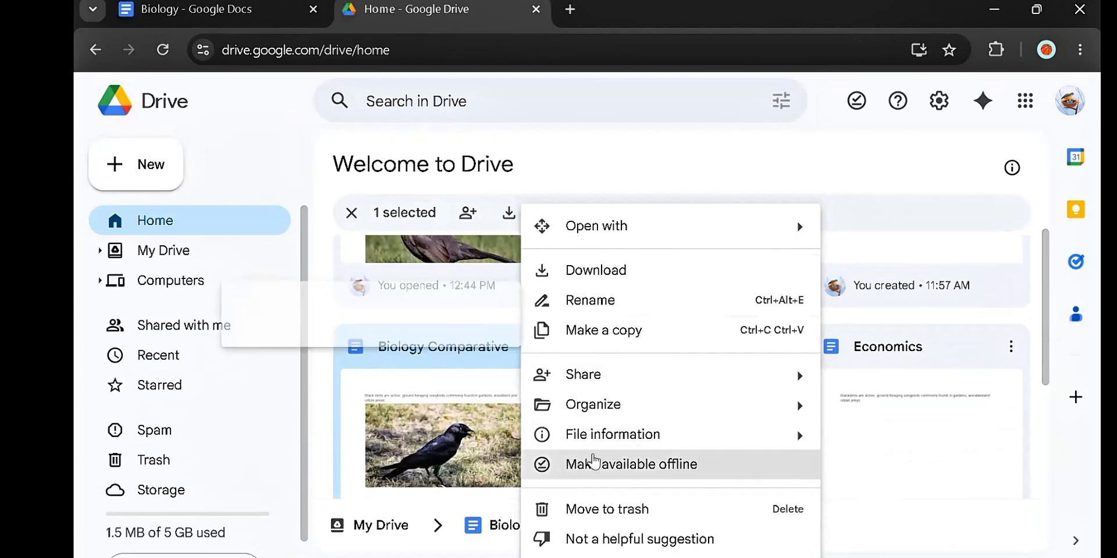
pyautogui.moveTo(640, 401)
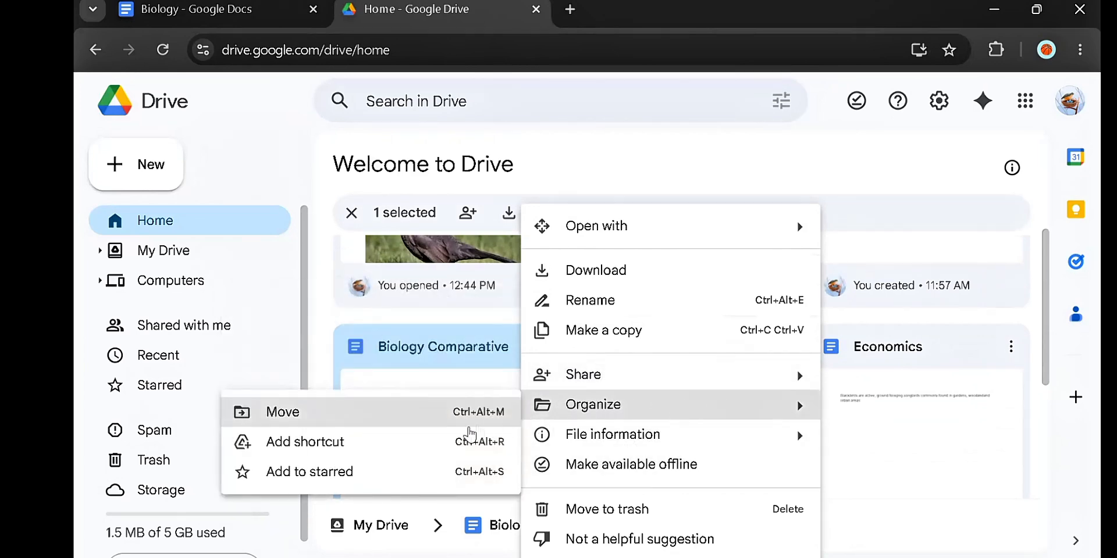
pyautogui.click(339, 421)
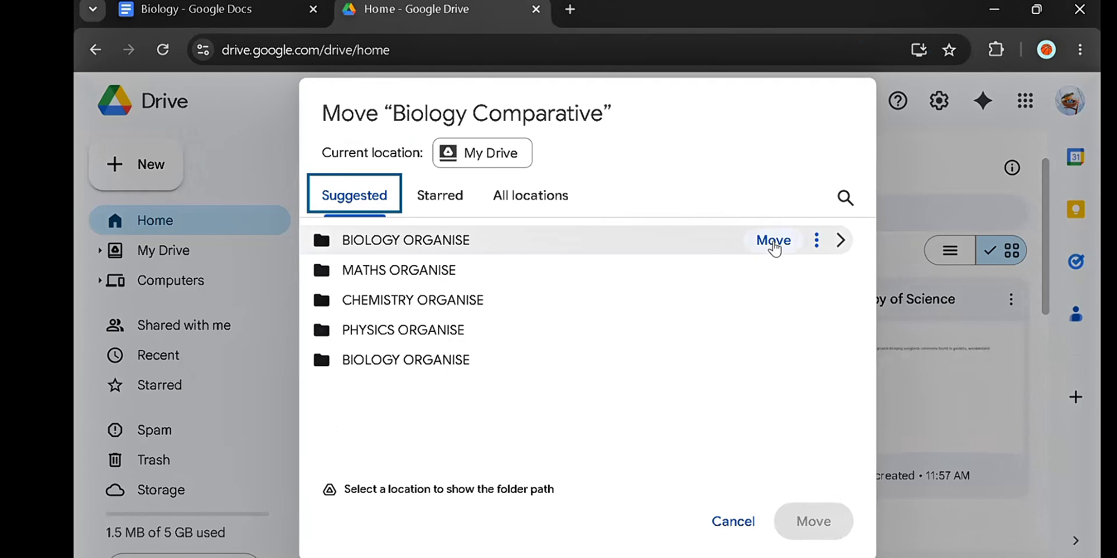
pyautogui.click(775, 244)
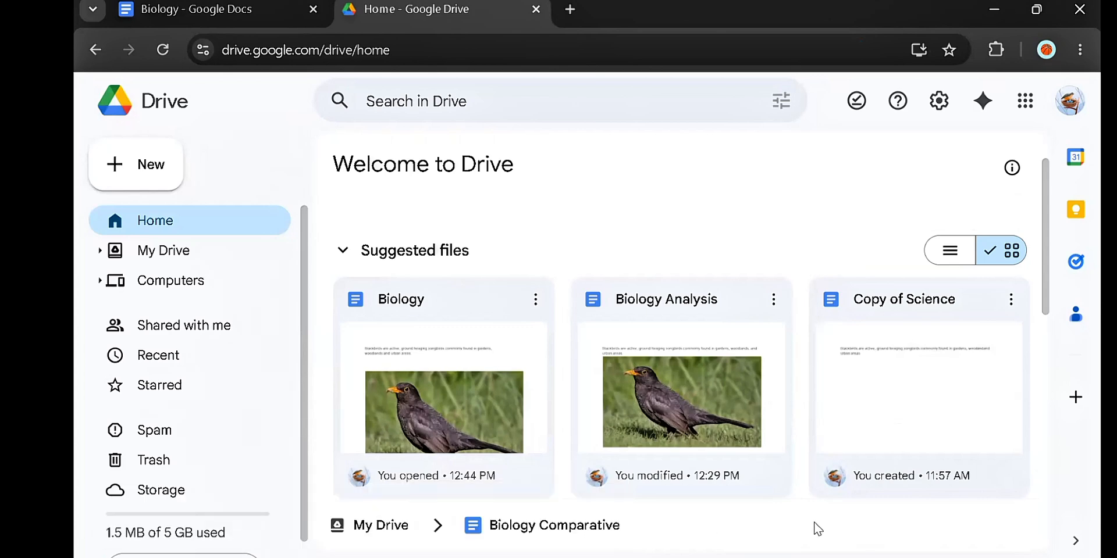
# Open the BIOLOGY ORGANISE folder to check the moved files and return to My Drive.
pyautogui.moveTo(1050, 286); pyautogui.dragTo(1040, 242)
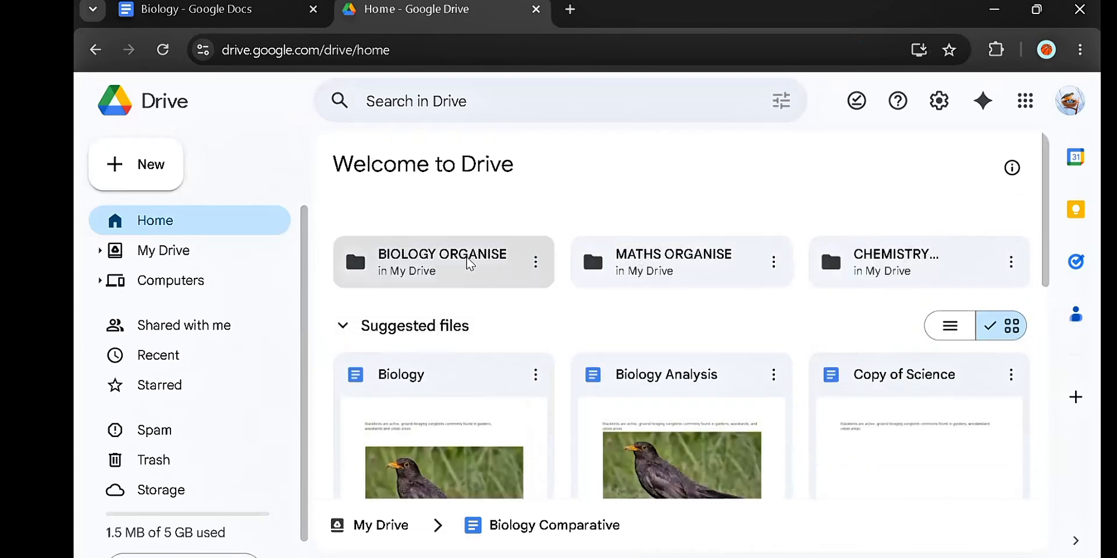
pyautogui.click(536, 261)
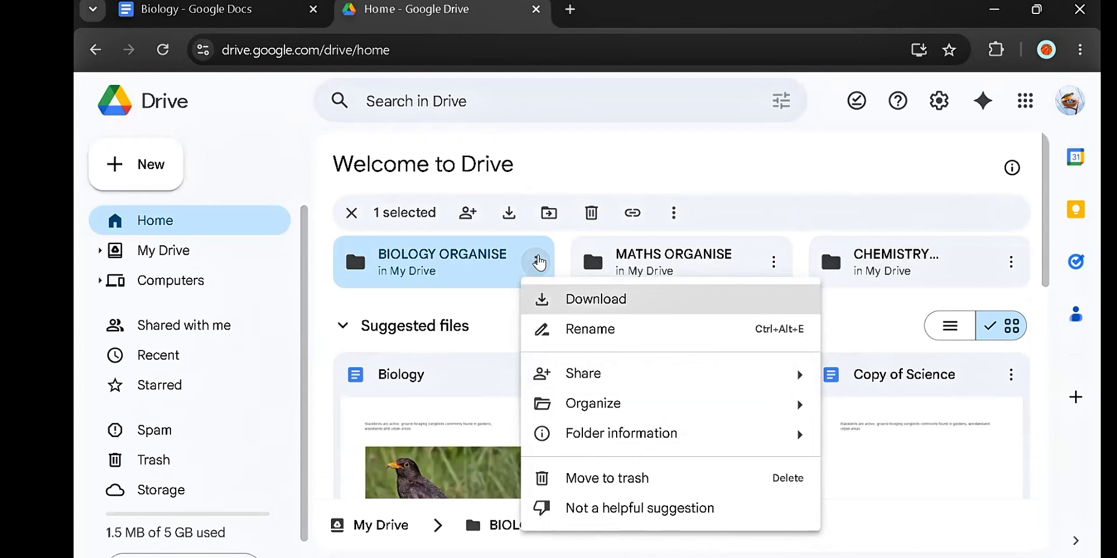
pyautogui.doubleClick(461, 267)
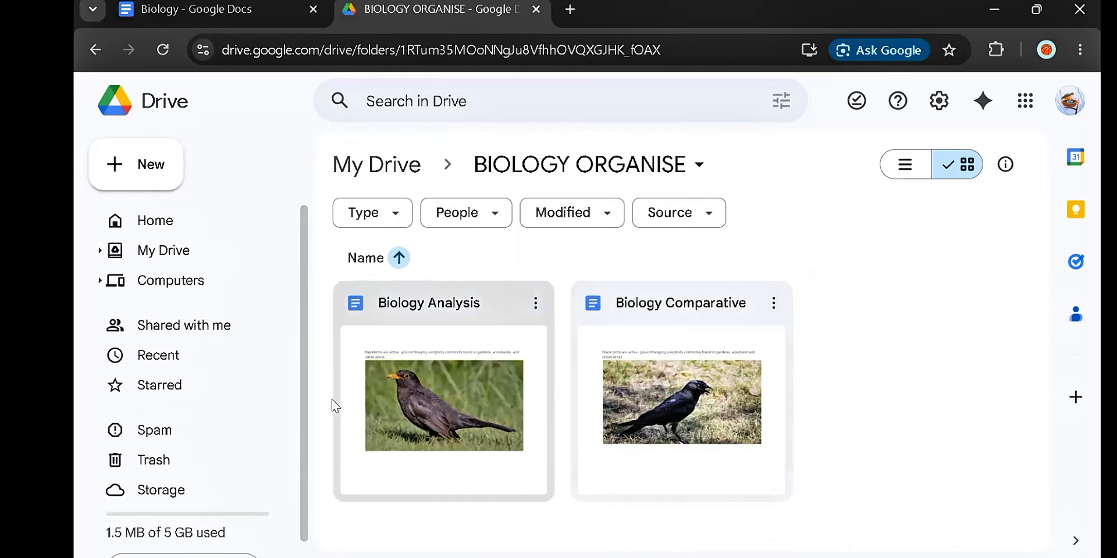
pyautogui.click(174, 250)
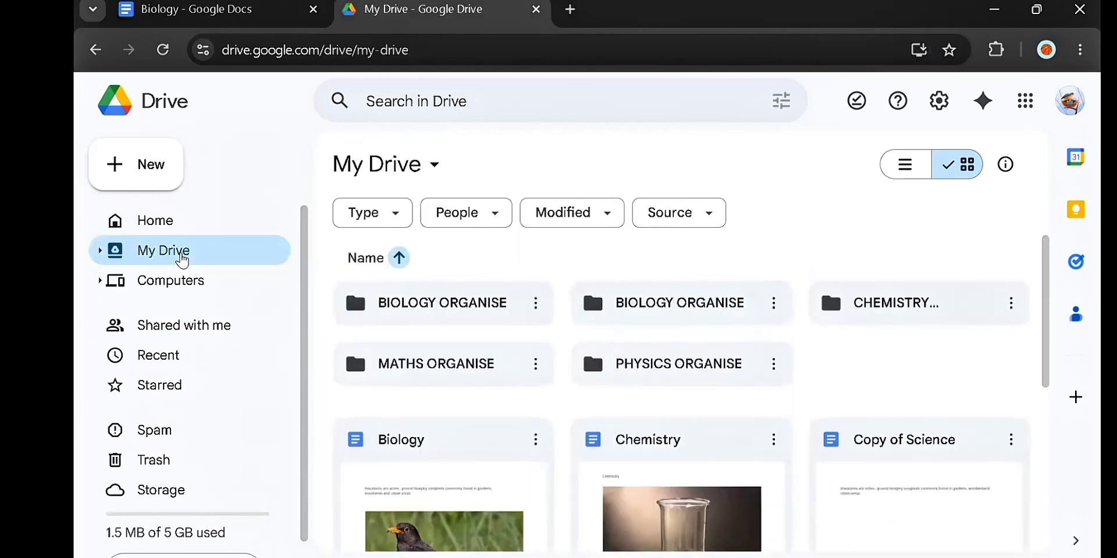